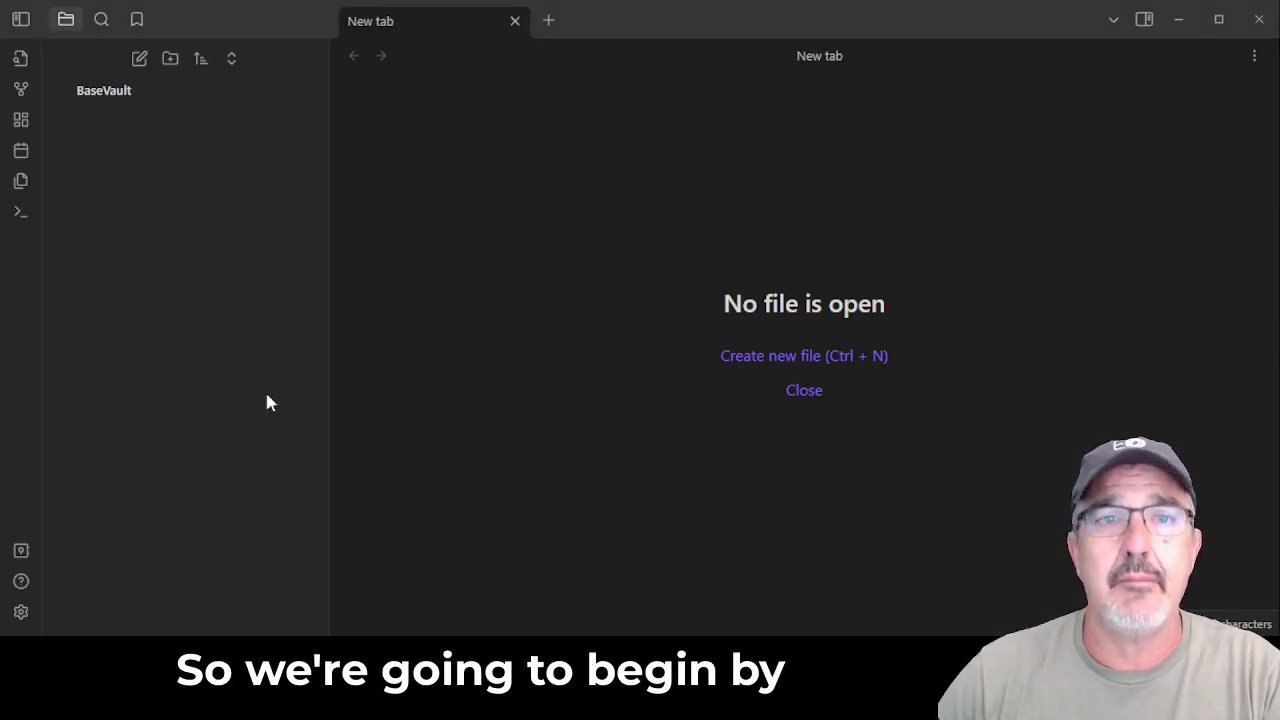
Create two folders named "1 Projects" and "2 Areas" at the root of the vault.
click(172, 59)
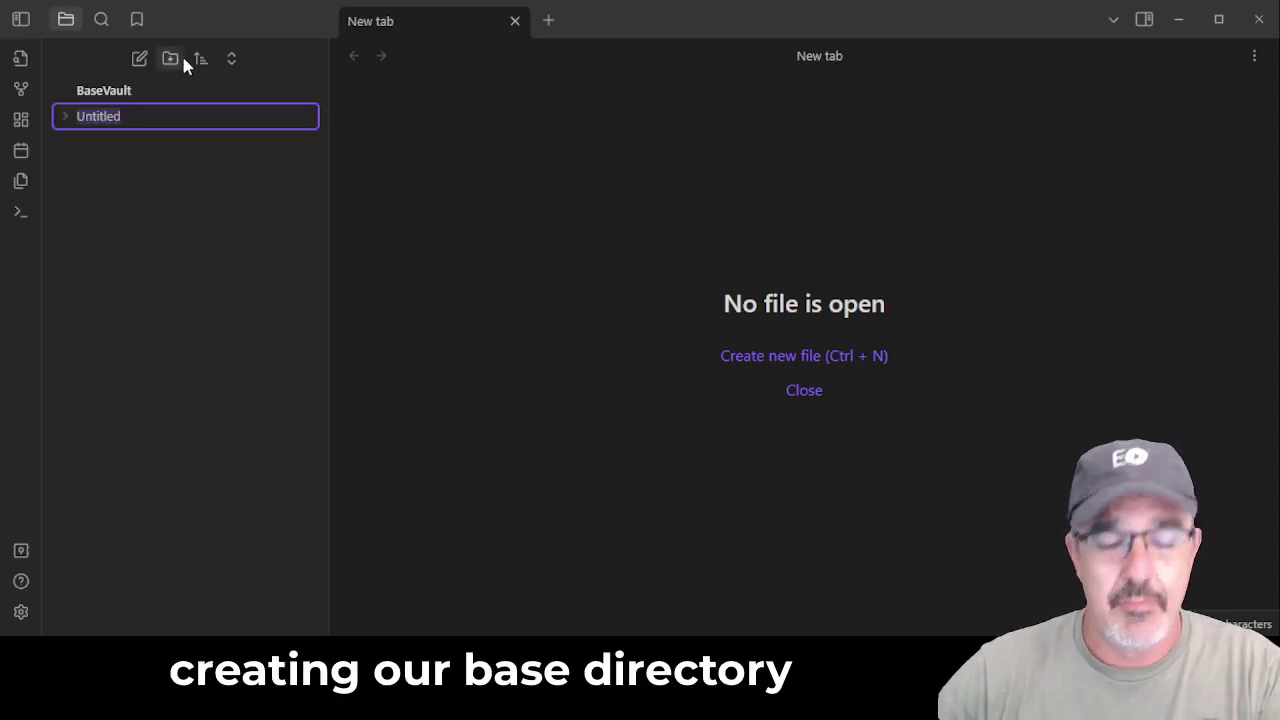
text(1 Proj)
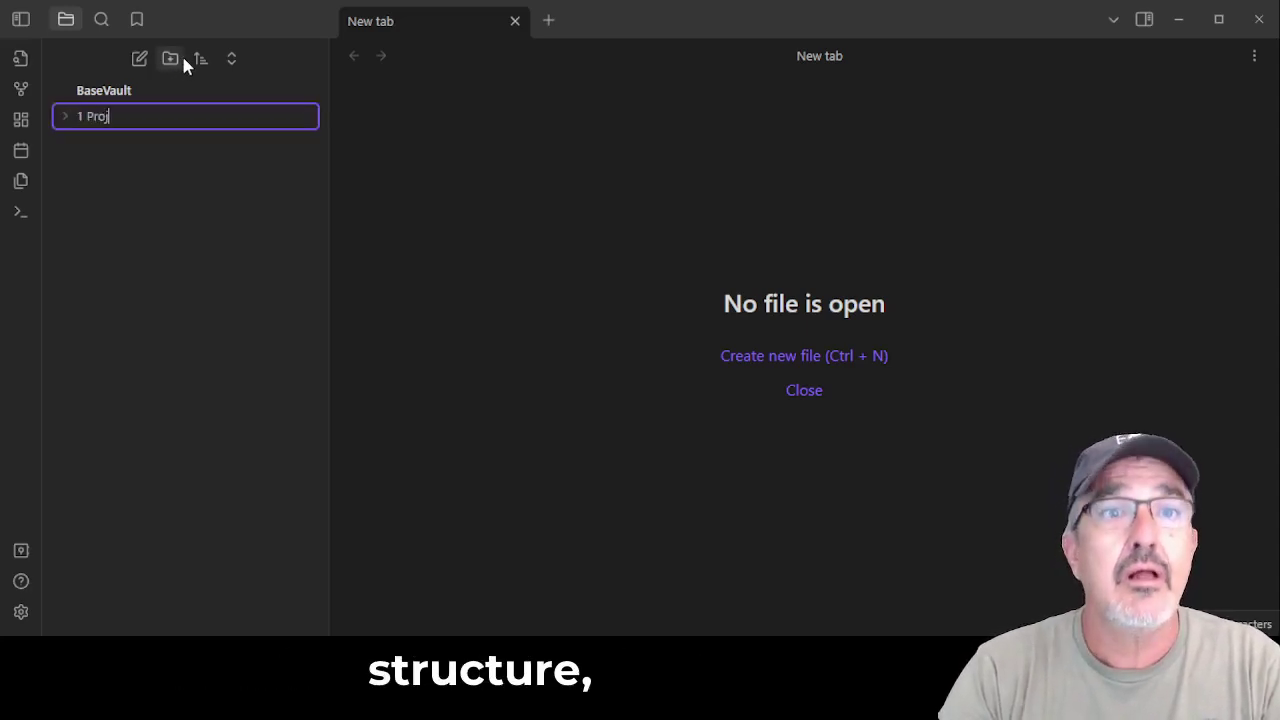
text(ect)
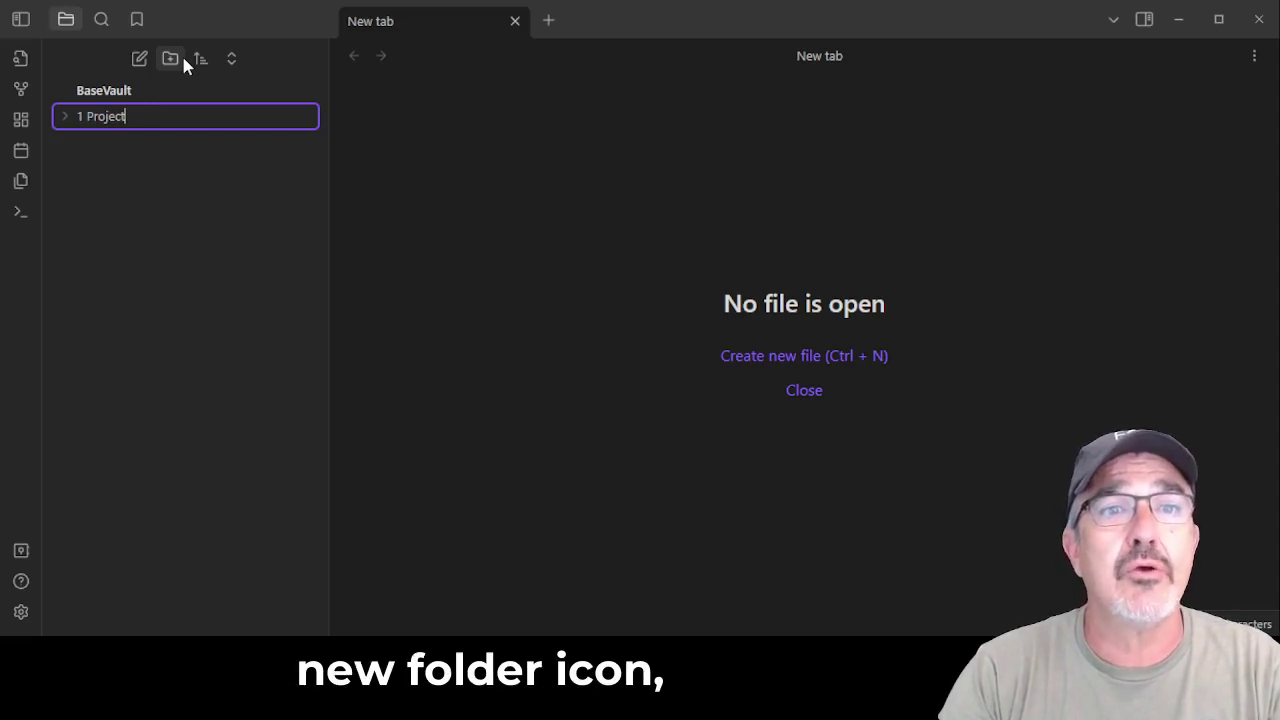
text(s)
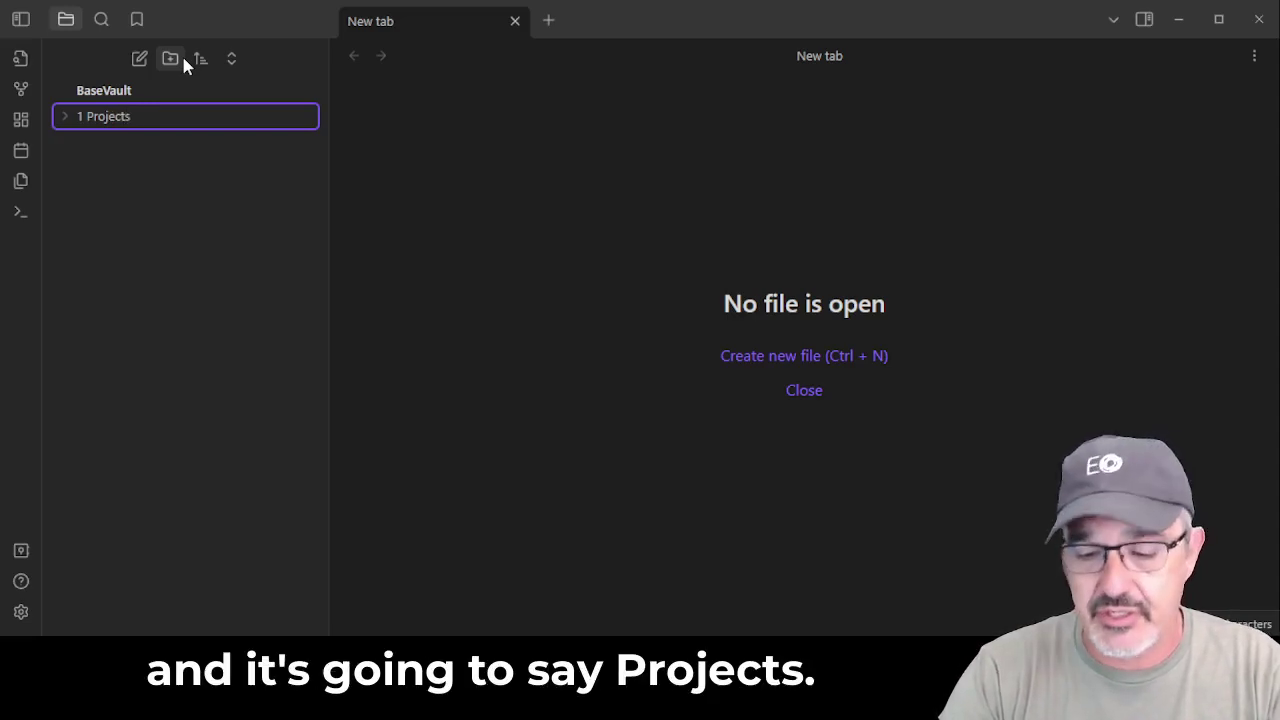
key(Return)
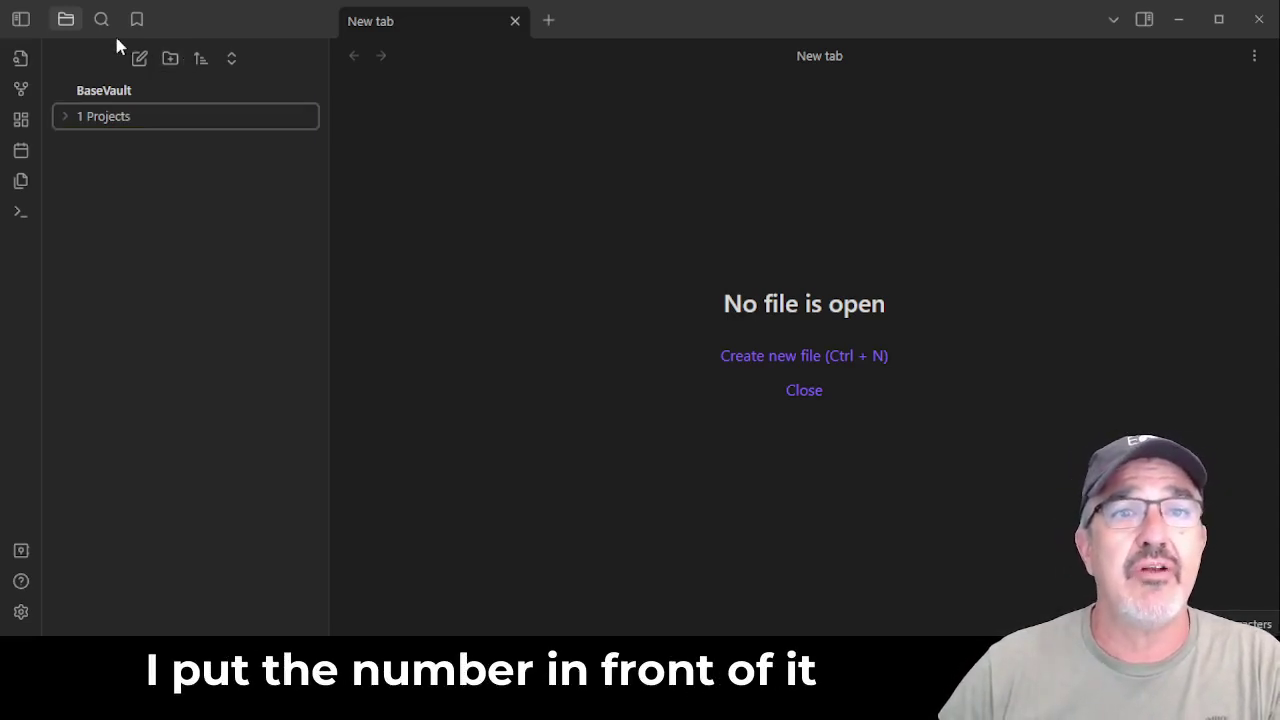
click(170, 59)
text(2 Areas)
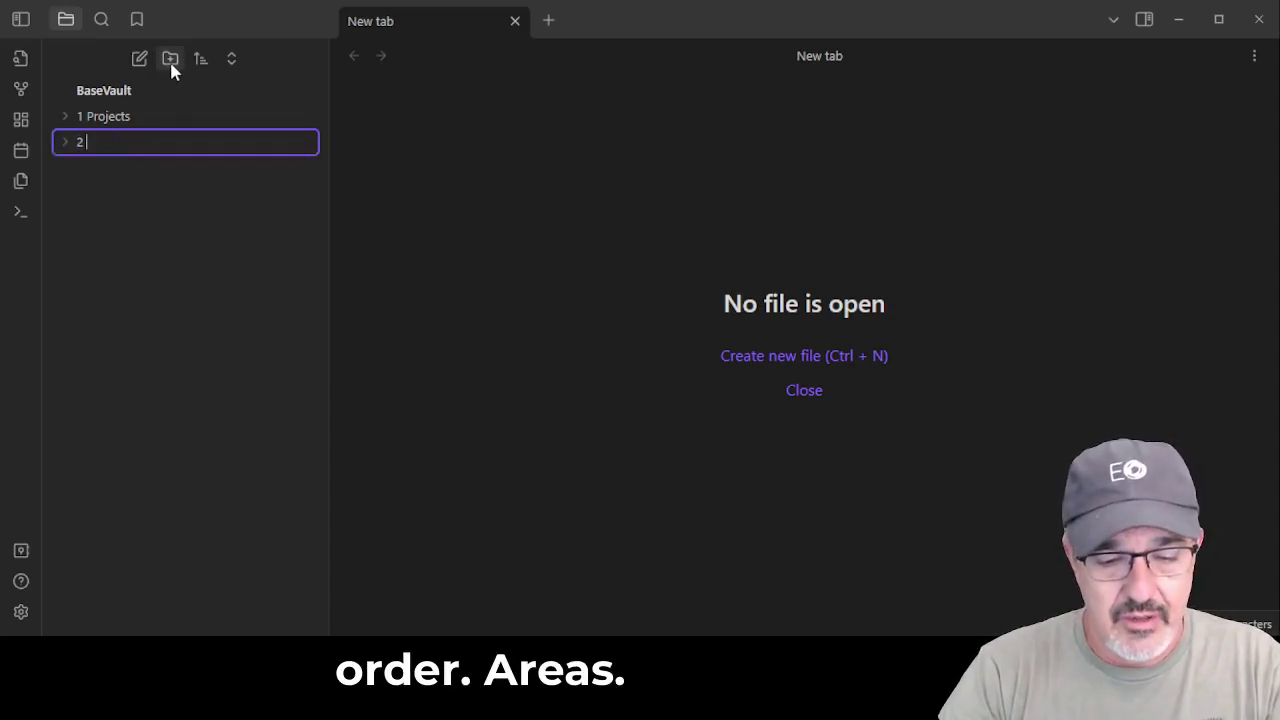
key(Return)
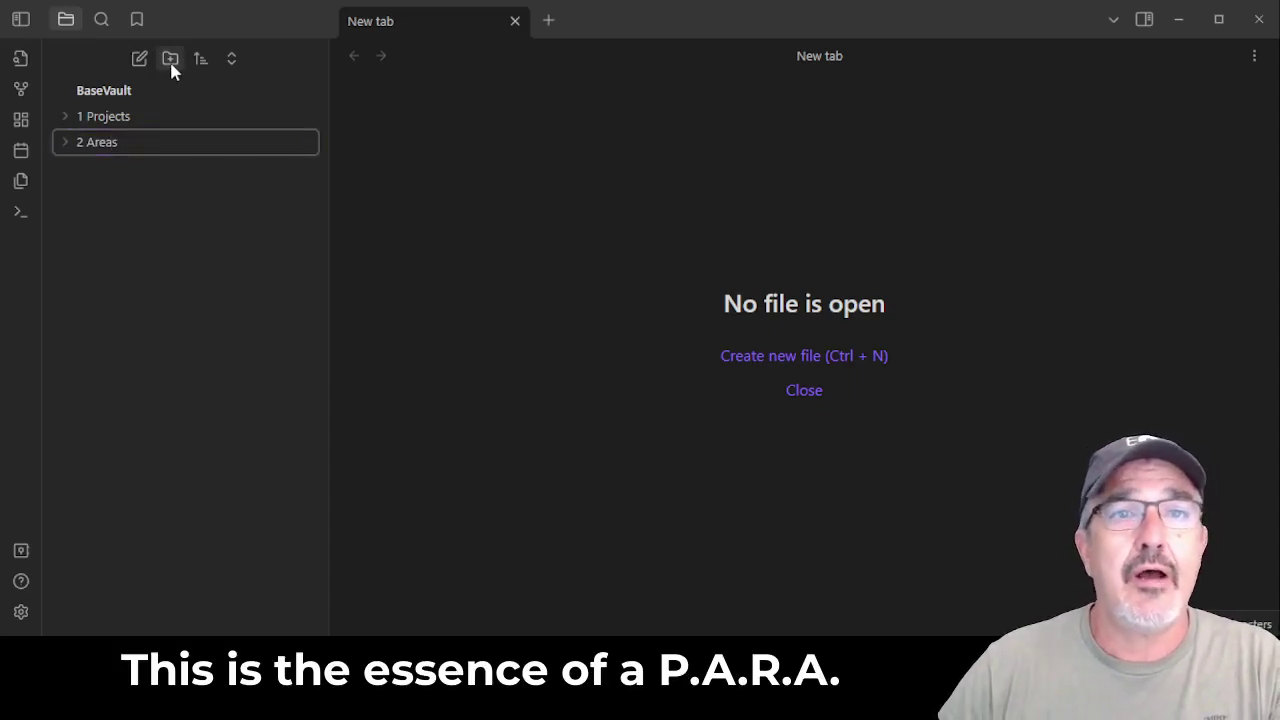
Create two more root folders named "3 Resources" and "4 Archives".
click(170, 59)
text(3 )
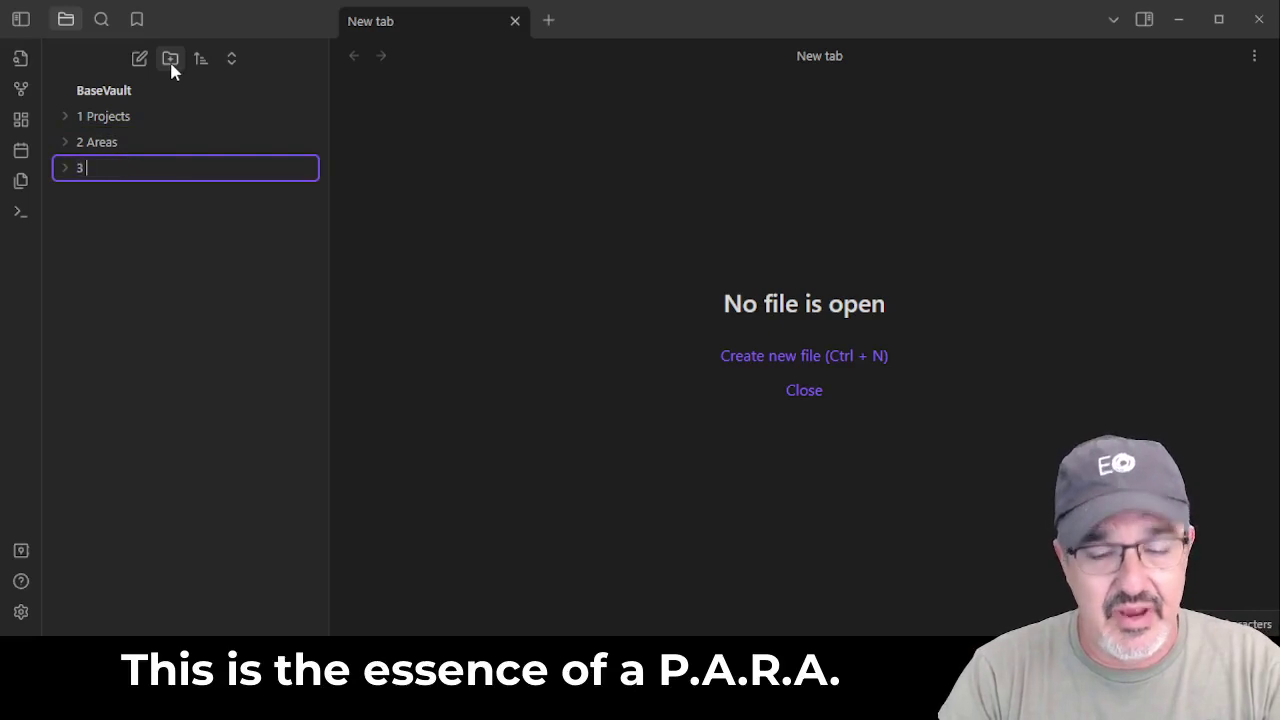
text(Resources)
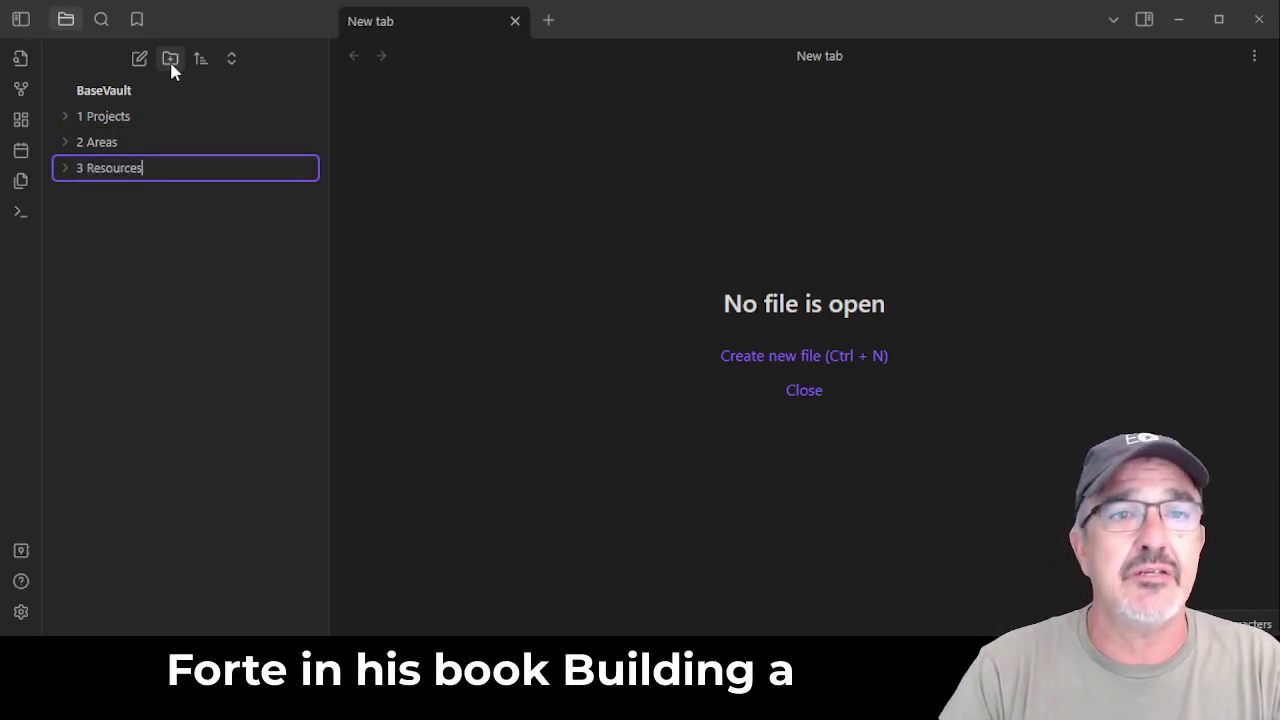
key(Return)
click(171, 62)
text(4 Archives)
key(Return)
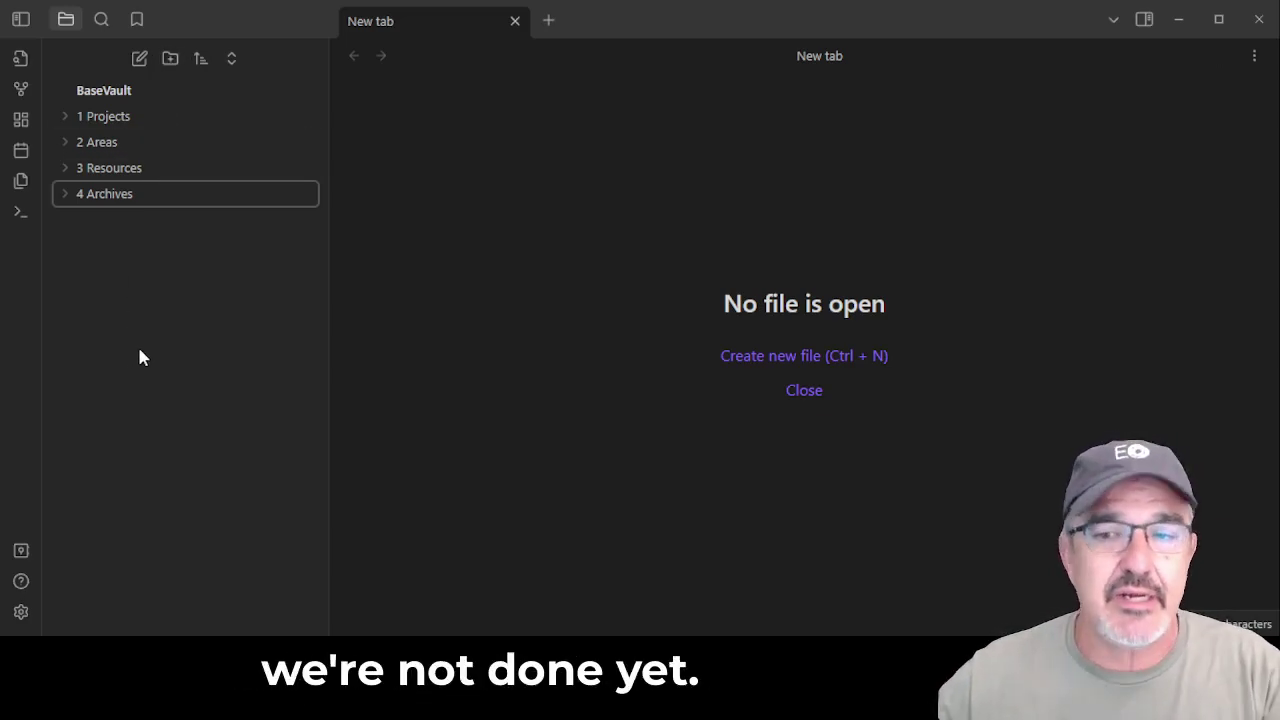
Create the root folders "Daily Notes" and "Templates" alongside the numbered folders.
click(168, 59)
text(Daily Notes)
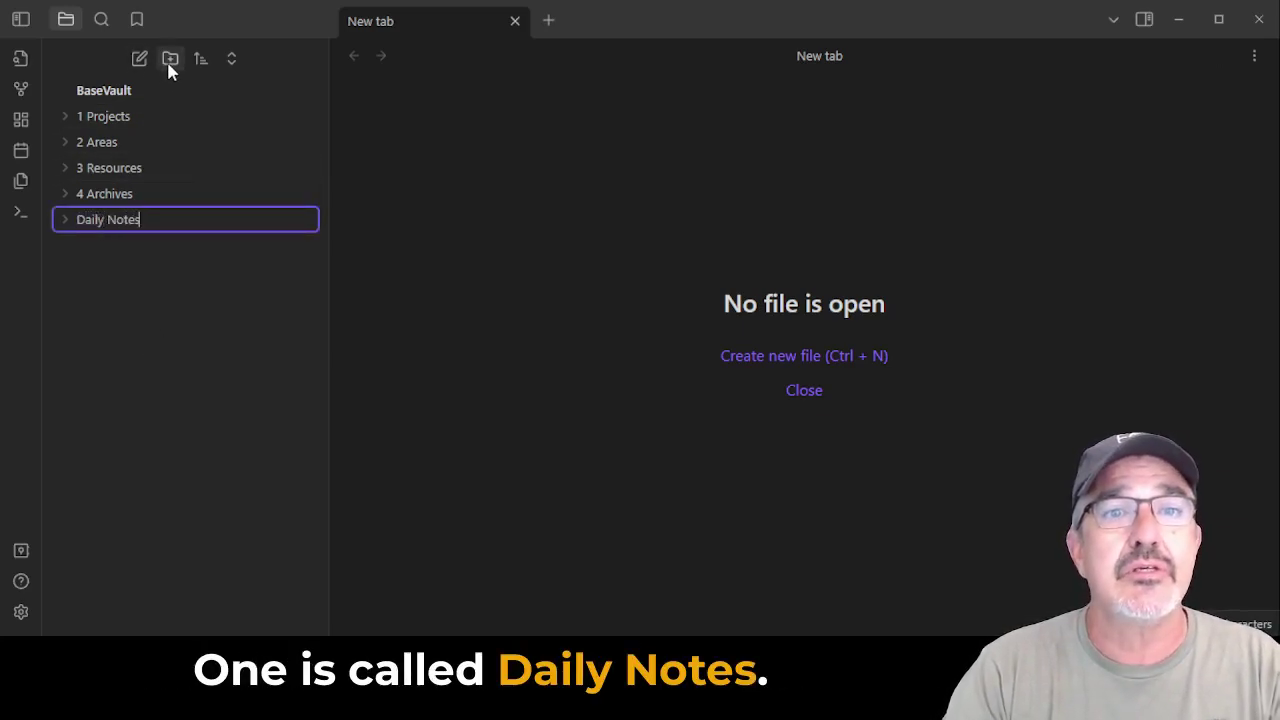
key(Return)
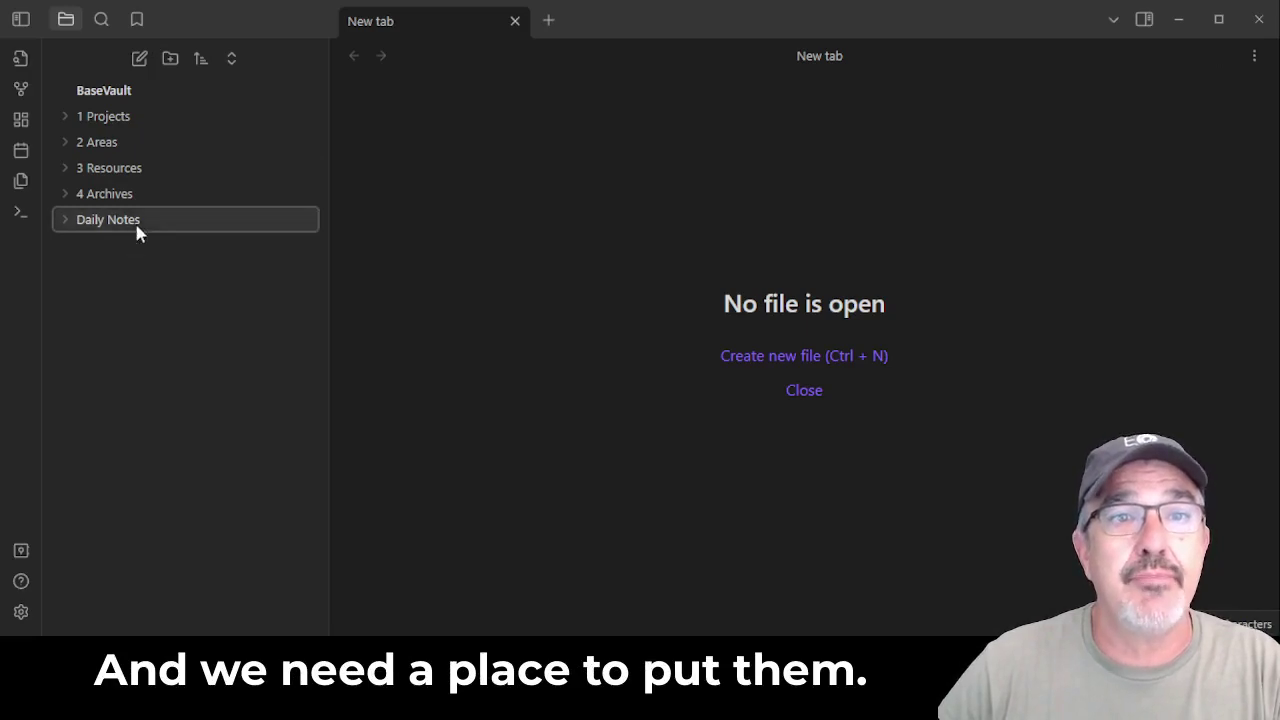
click(171, 60)
text(Templates)
key(Return)
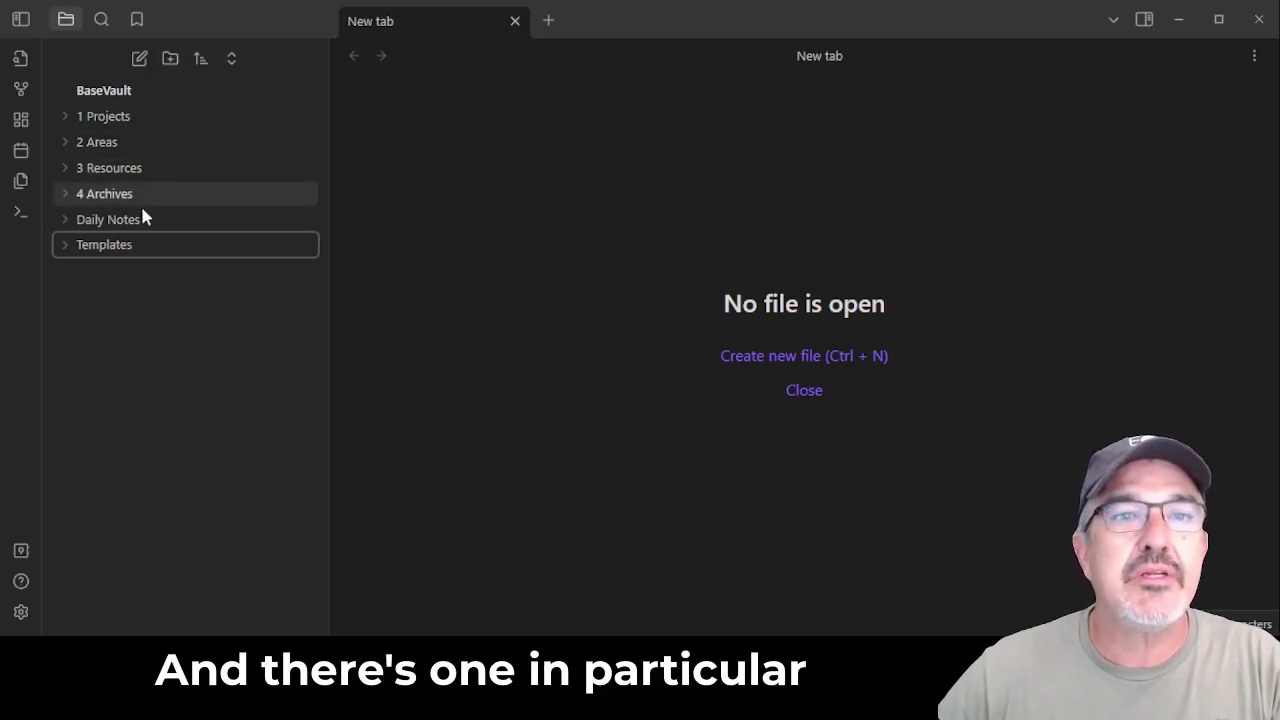
Create a note inside the Templates folder and title it "Daily Note Template".
click(128, 246)
right_click(128, 246)
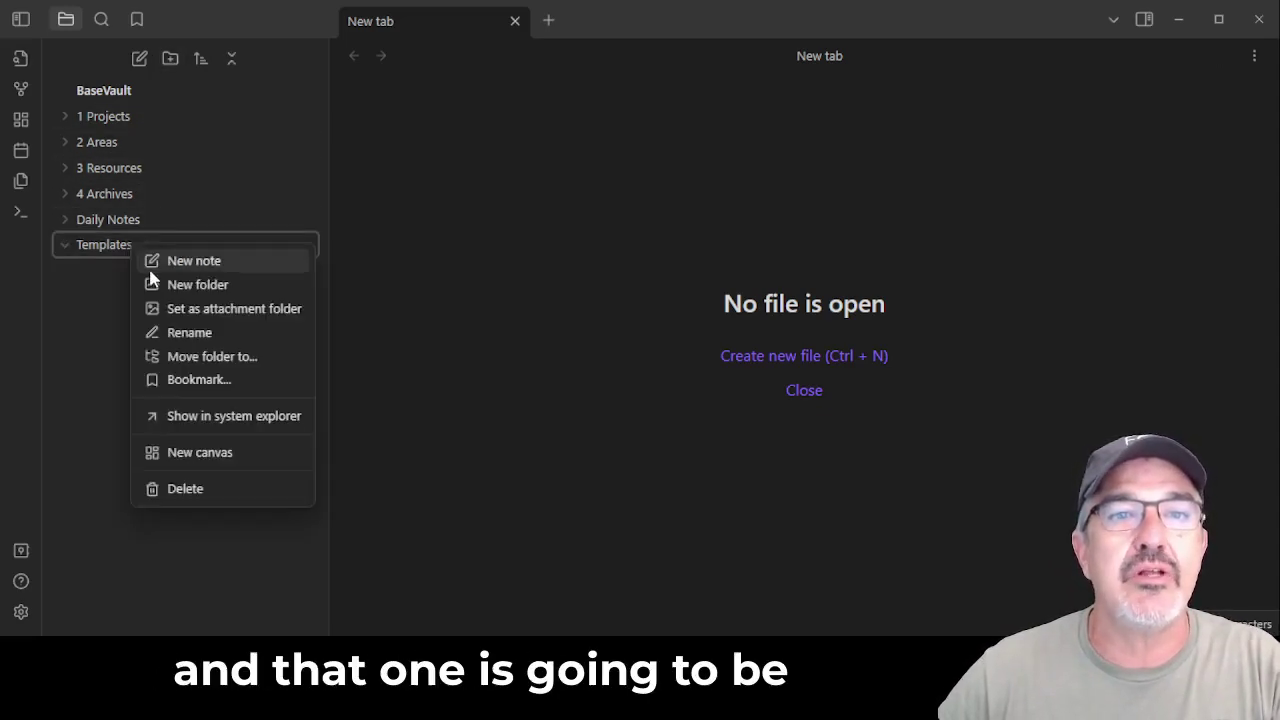
click(148, 265)
text(Daily N)
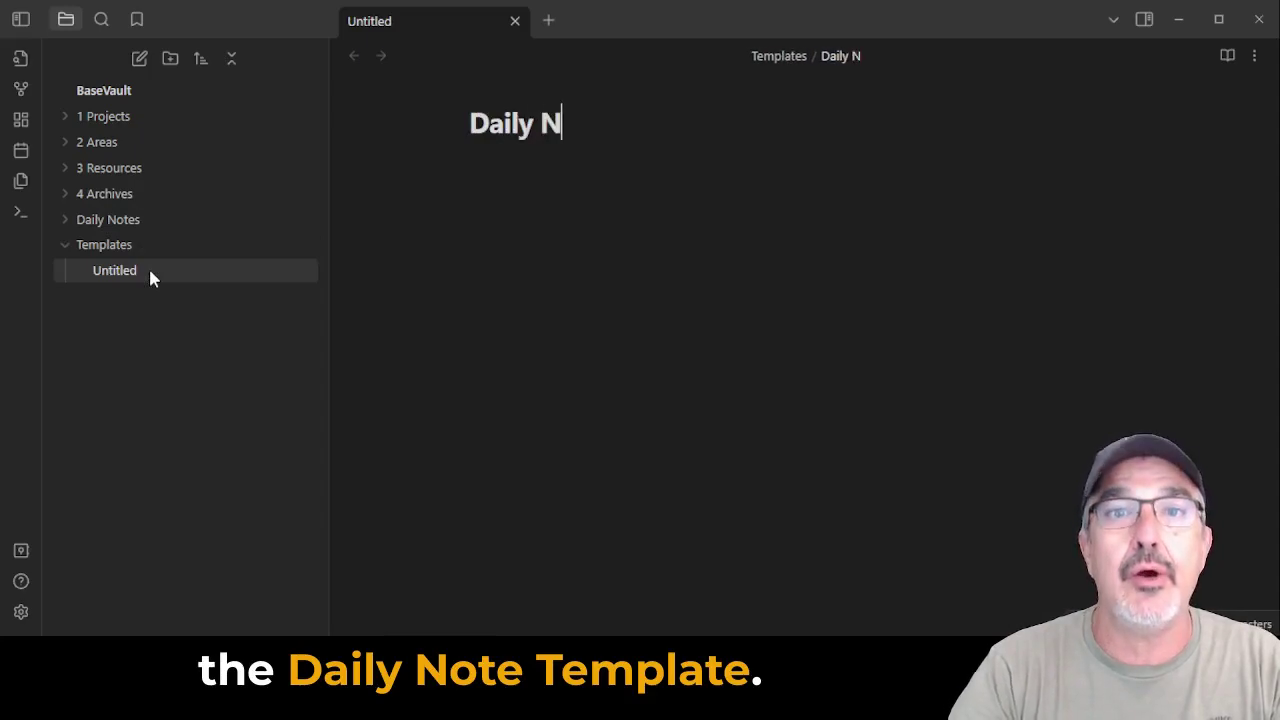
text(ote Template)
key(Return)
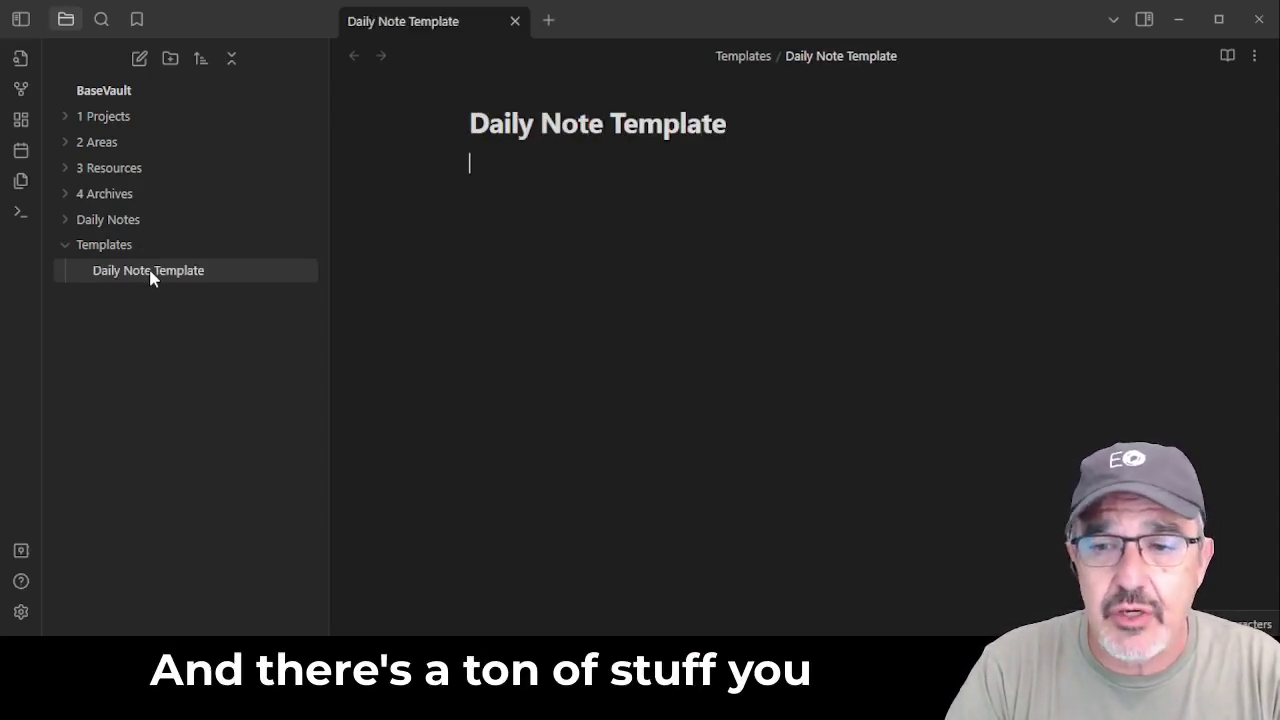
Add a level-2 heading "Morning Routine" to the template note, leaving a blank line above it.
key(Return)
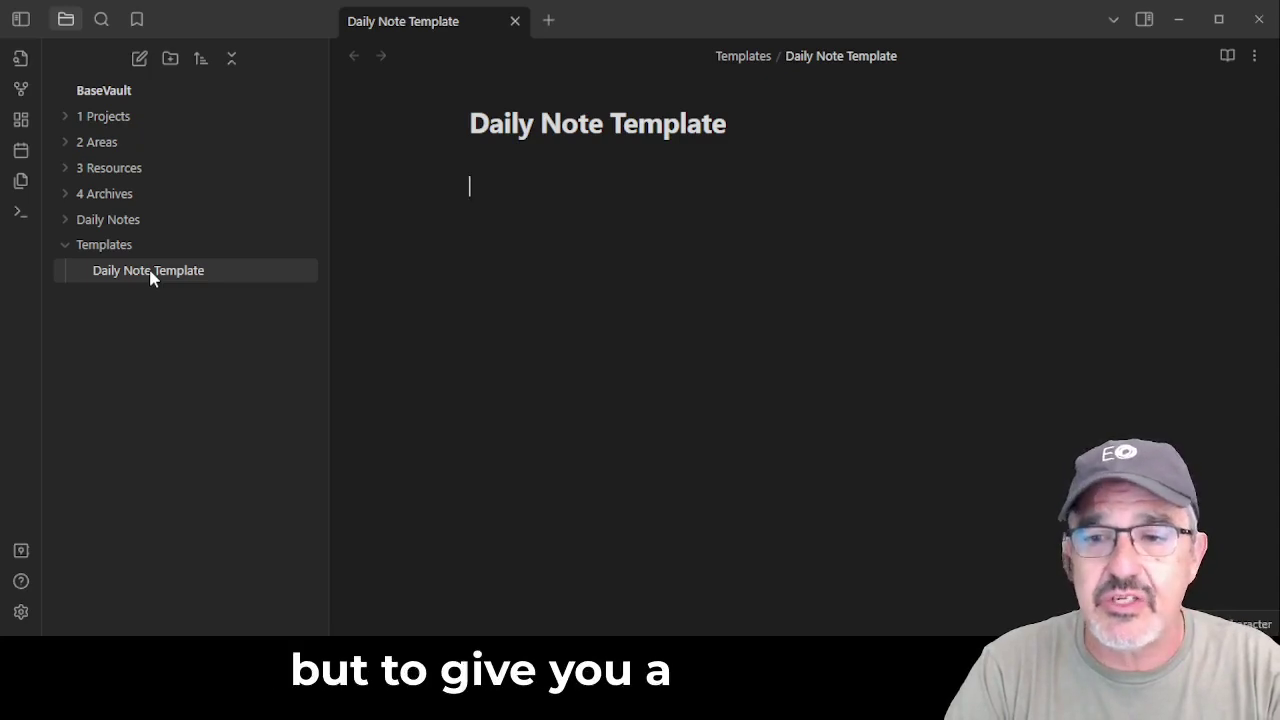
text(## )
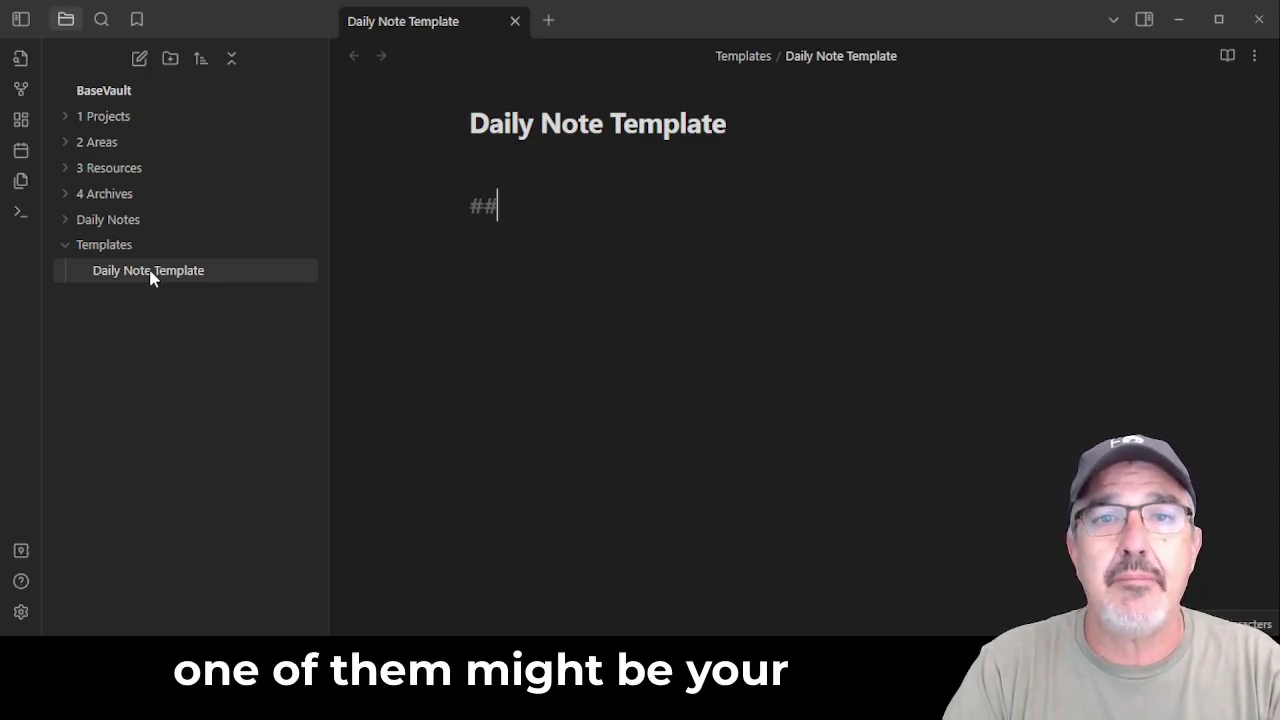
text(Mor)
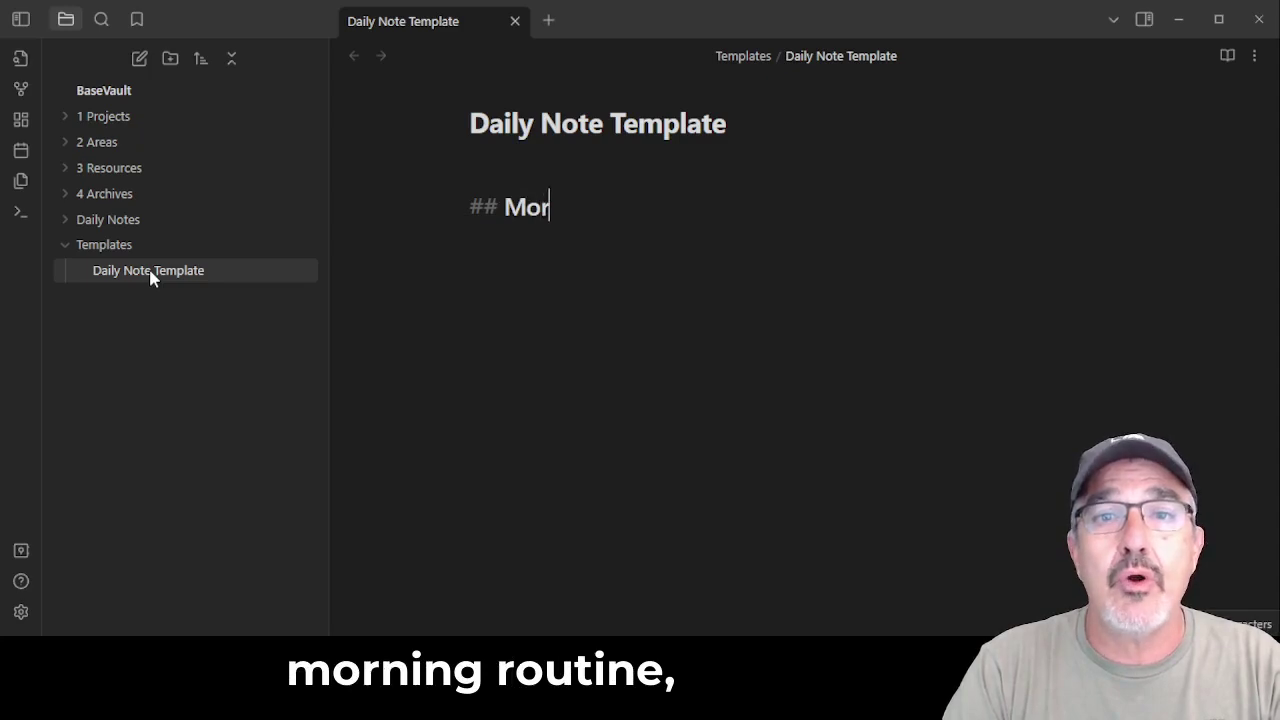
text(ning Tou)
key(BackSpace)
key(BackSpace)
key(BackSpace)
text(Routine)
key(Return)
Add the checkbox tasks "Walk the Dog", "Read Daily Devotional" and "Meditate" under Morning Routine, then collapse the Templates folder and close the note.
text(- [ ] Walk the Dog)
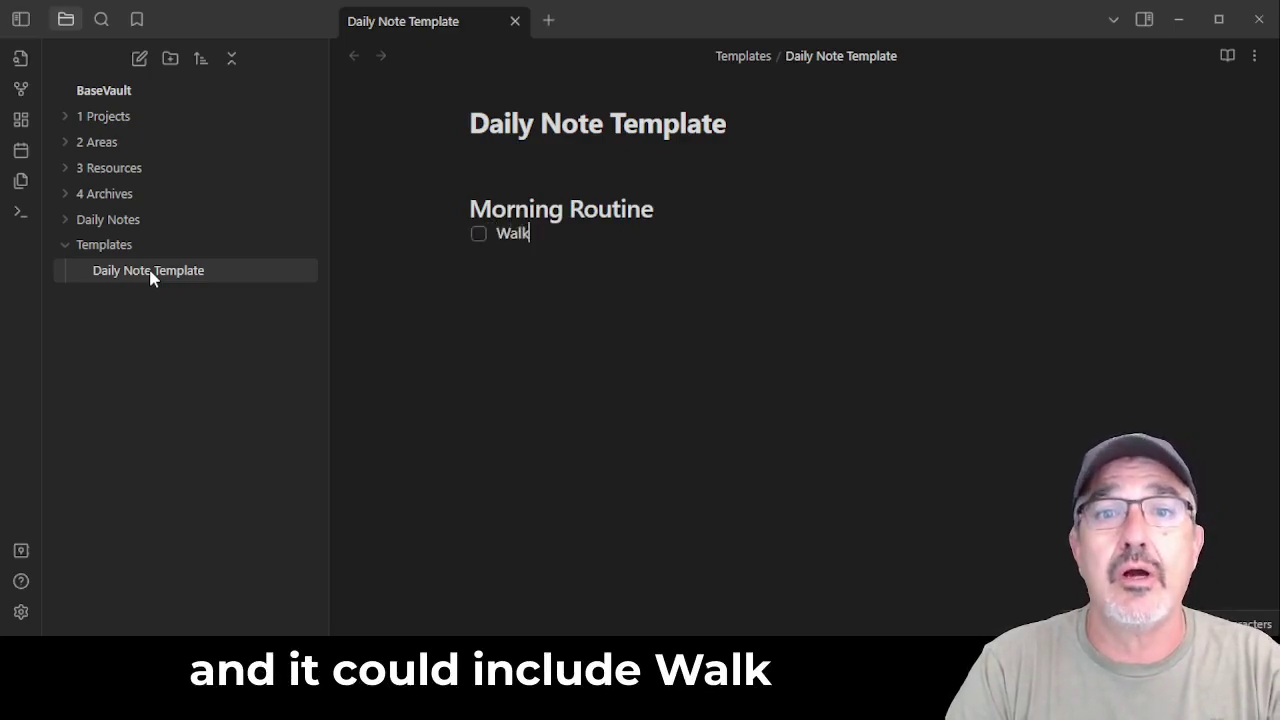
key(Return)
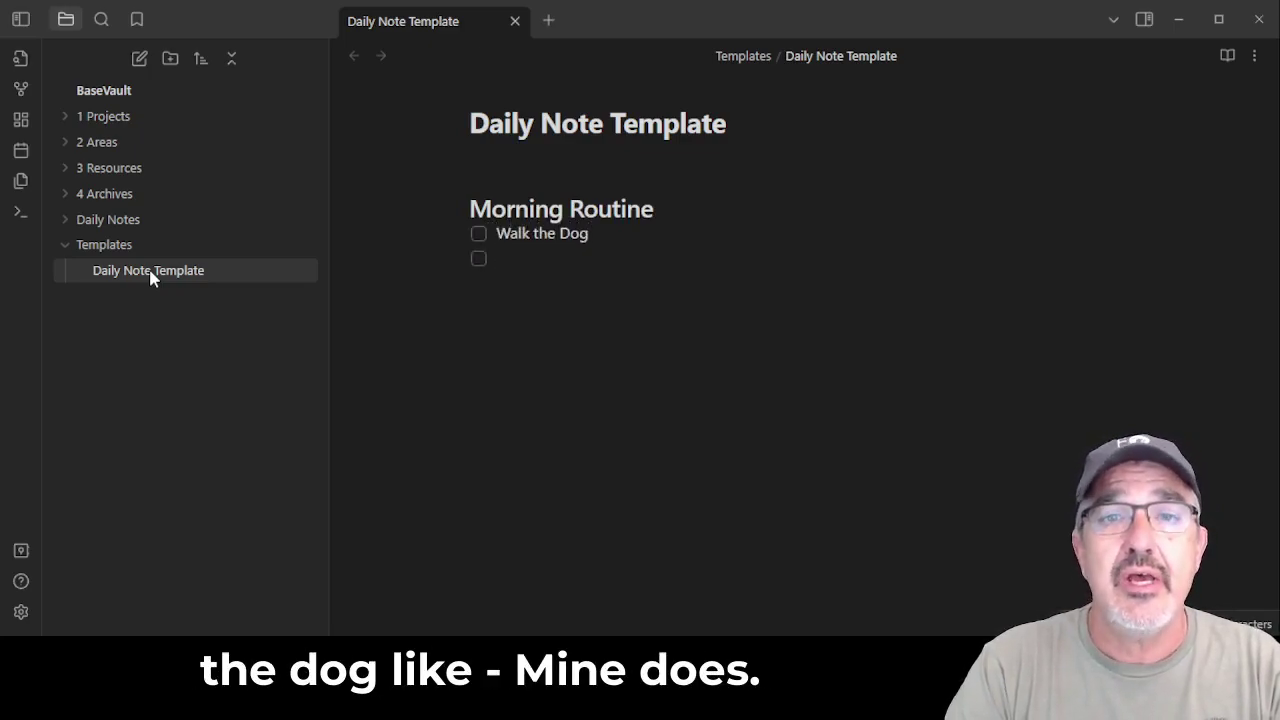
text(Read Daily D)
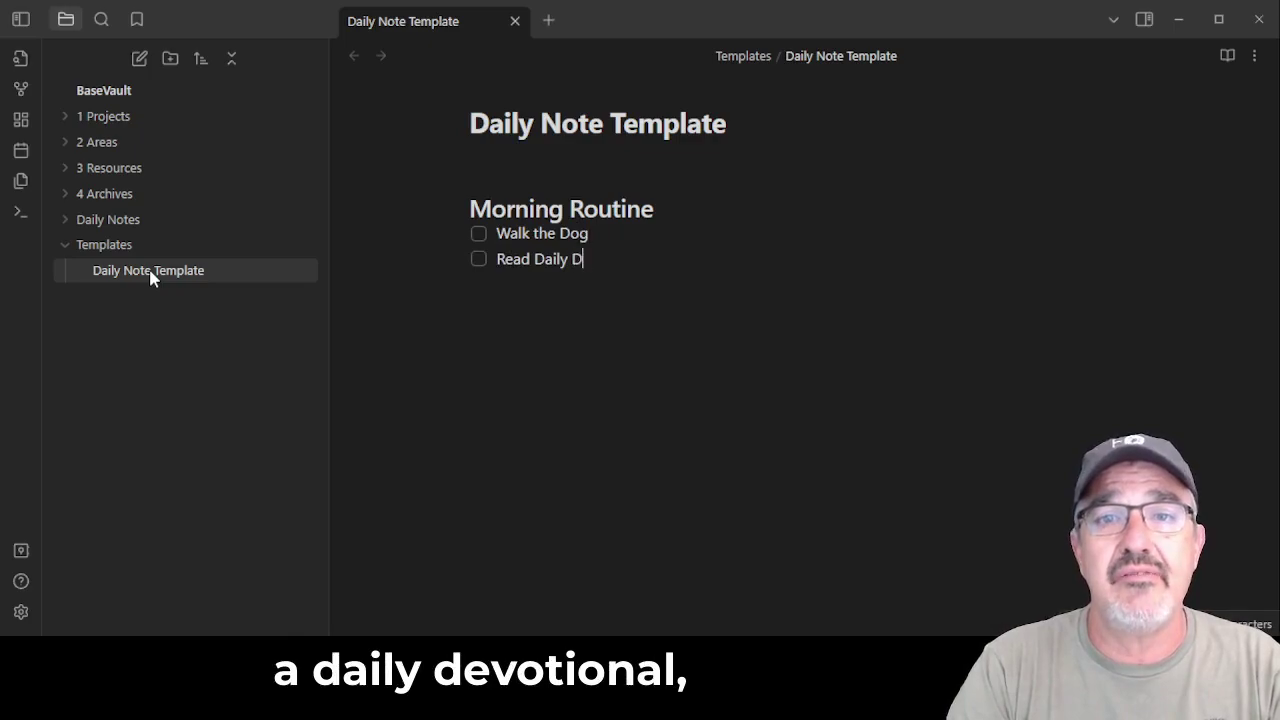
text(evotional)
key(Return)
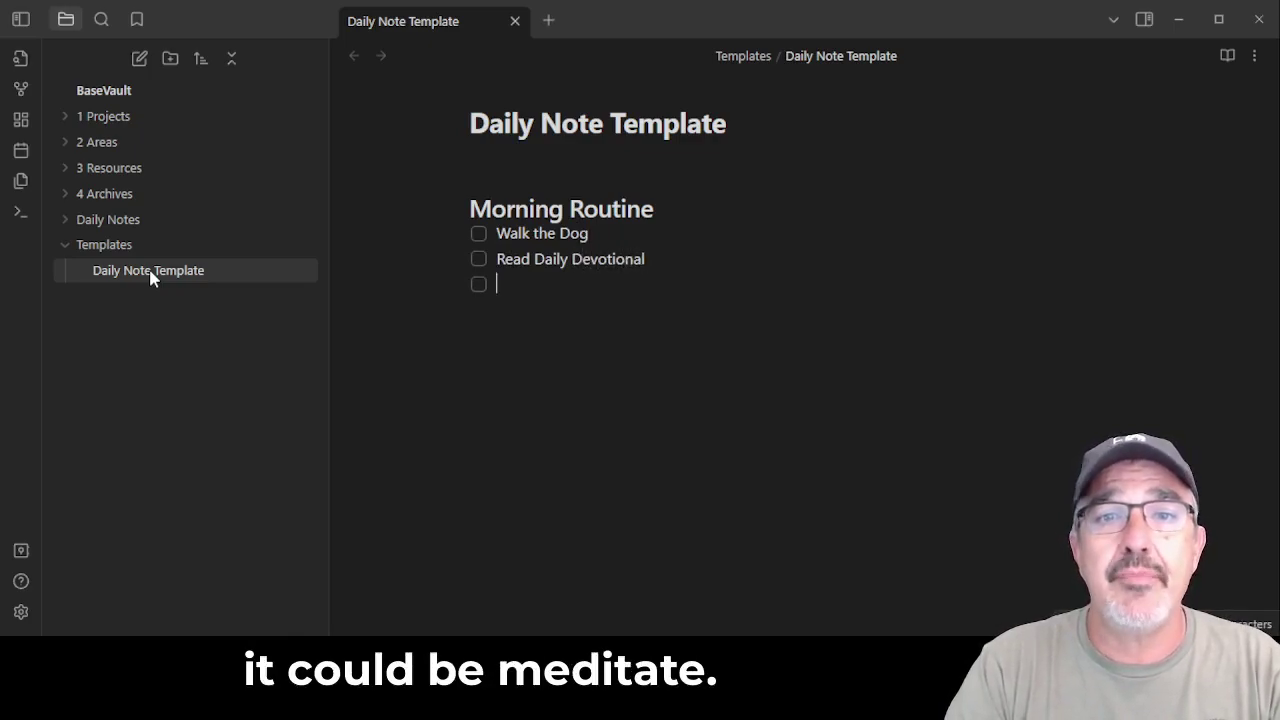
text(Meditate)
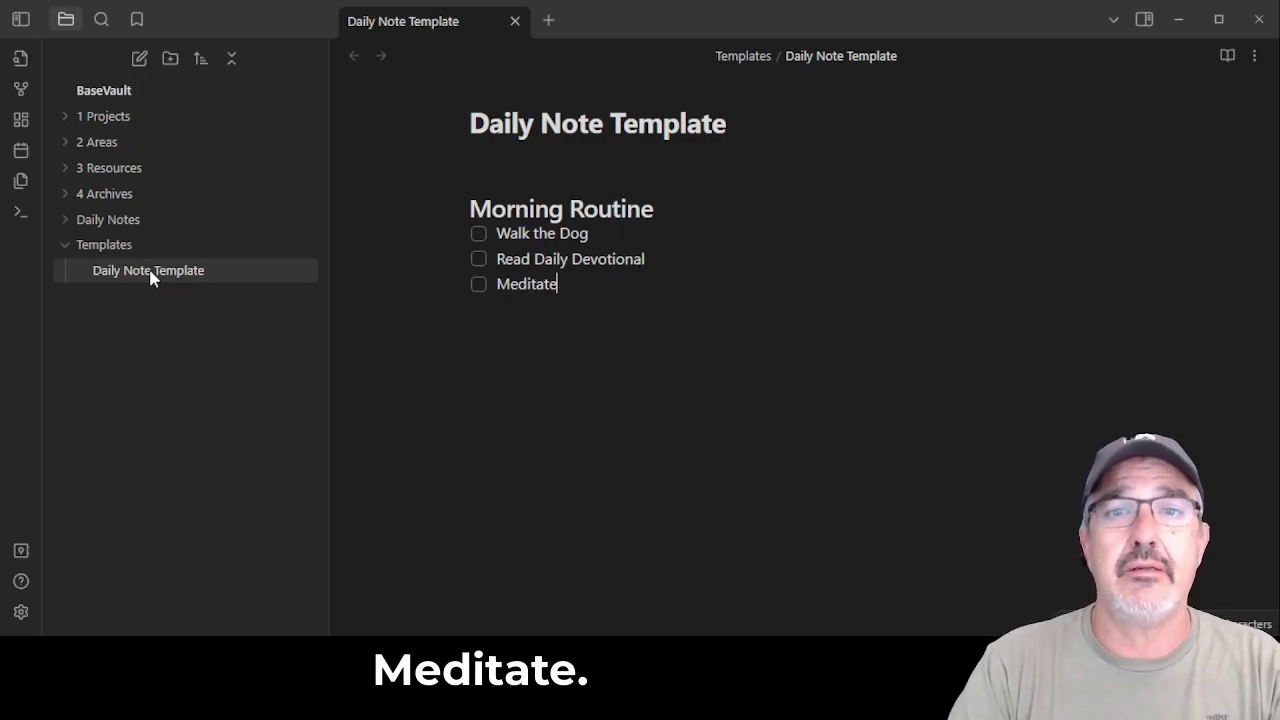
key(Return)
key(Return)
key(Return)
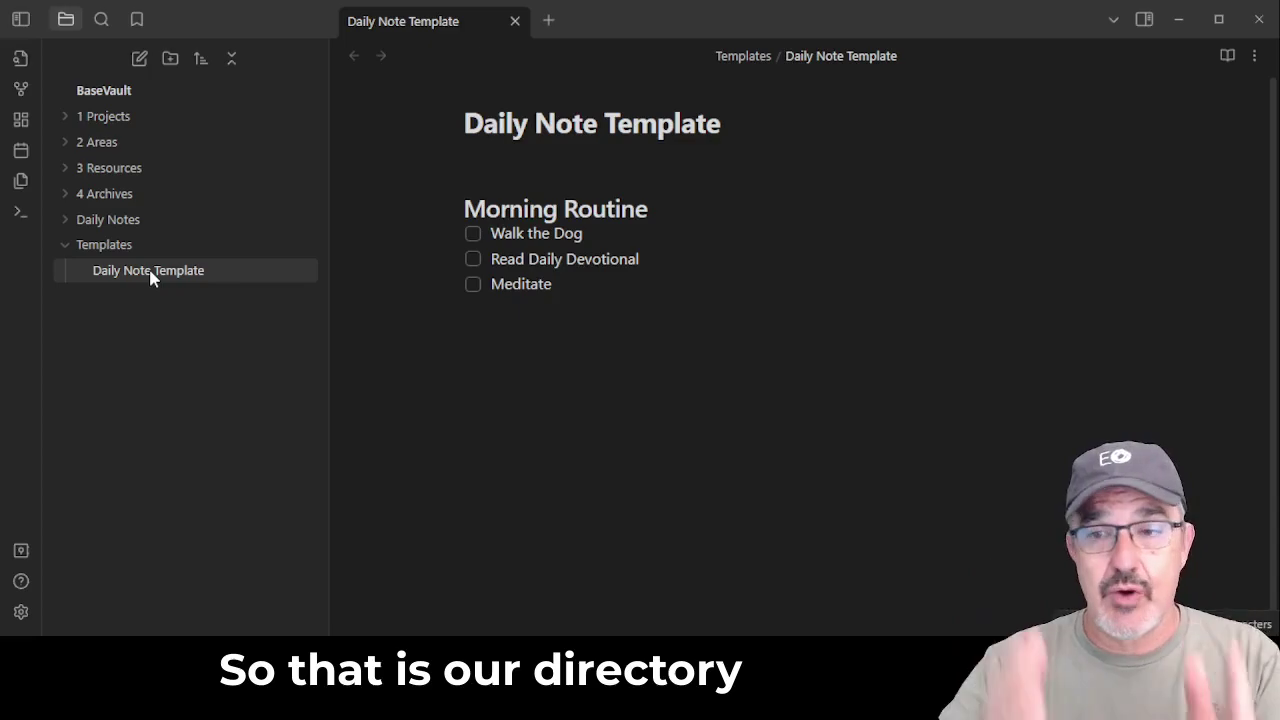
click(82, 245)
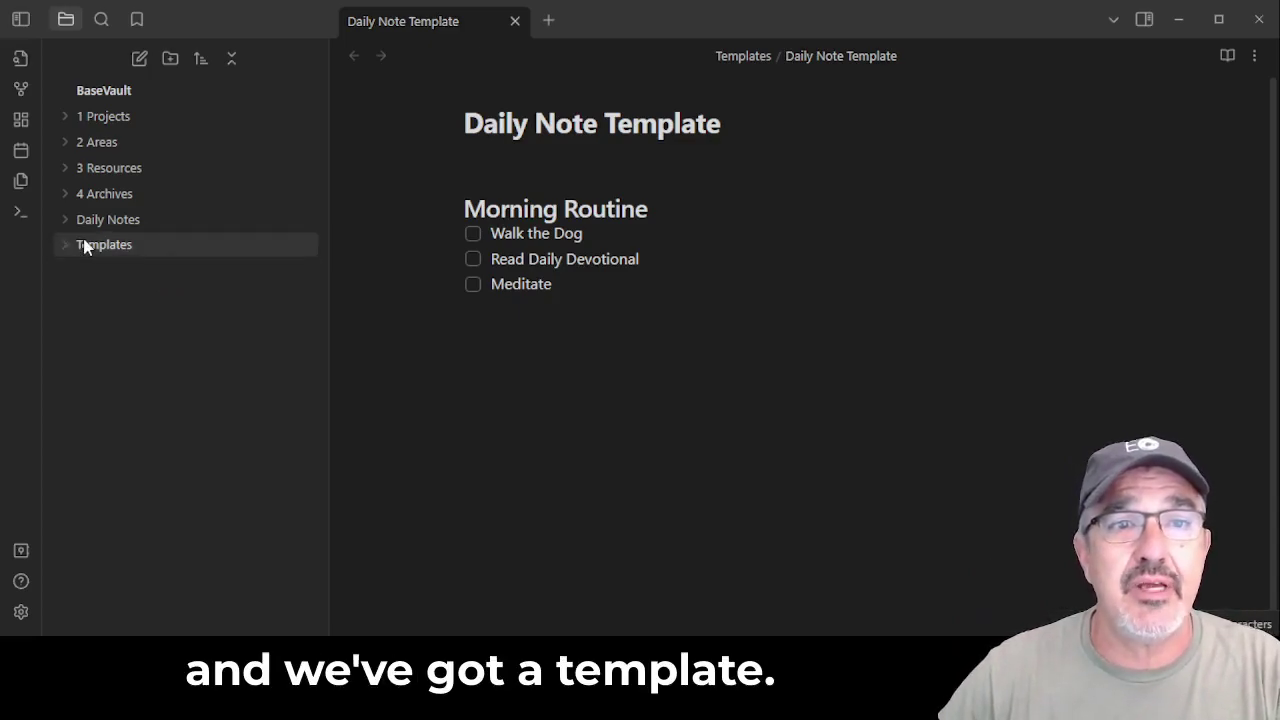
click(515, 21)
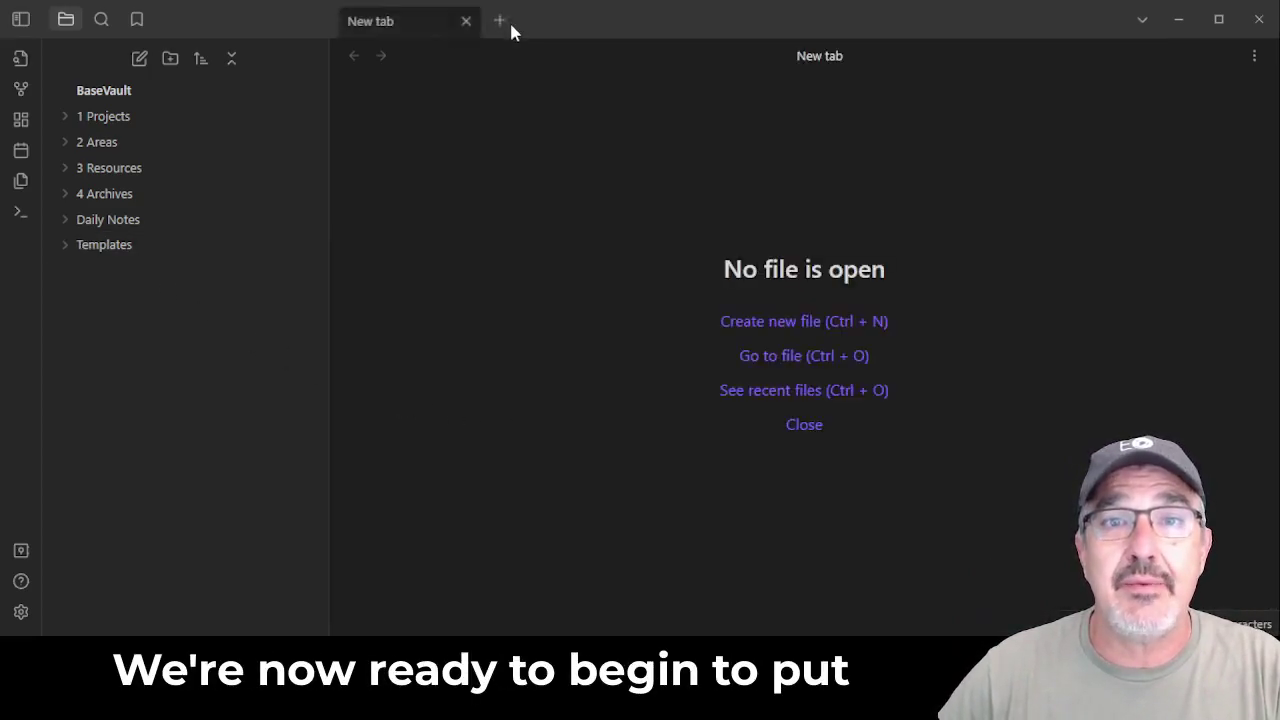
Configure the Daily notes core plugin with new file location Daily Notes, template file Templates/Daily Note Template, and opening the daily note on startup.
click(21, 612)
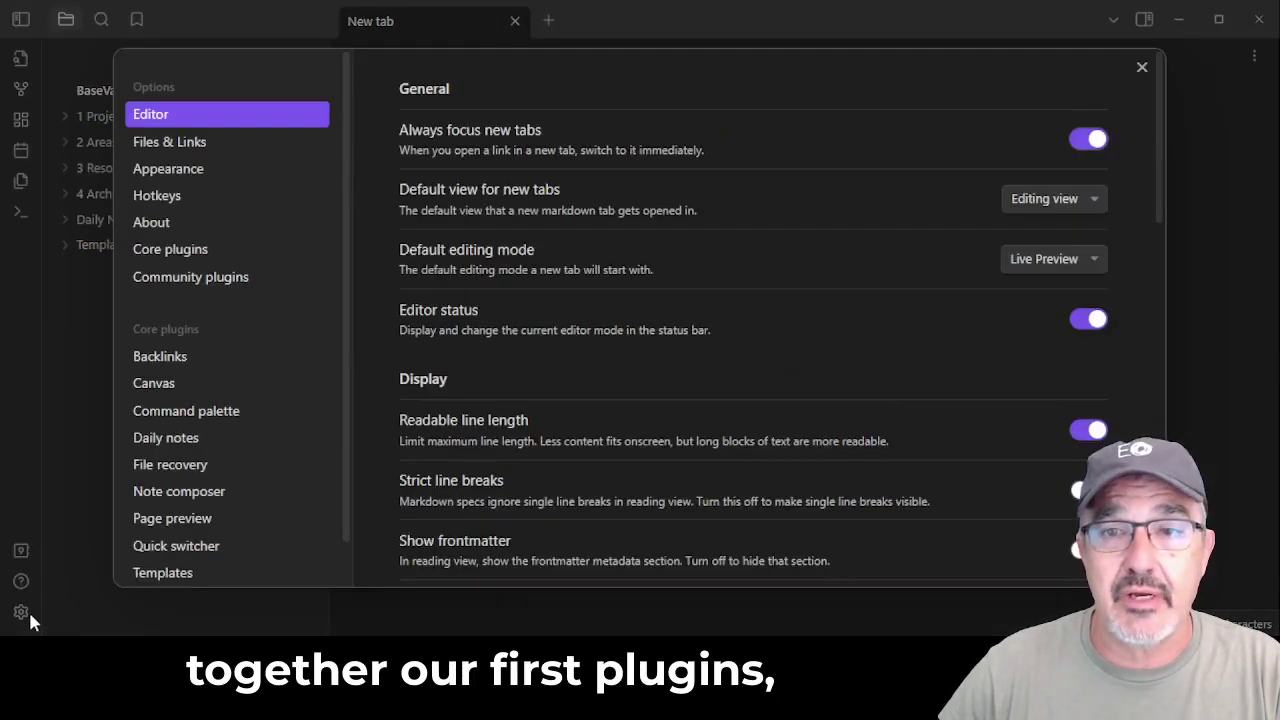
click(177, 442)
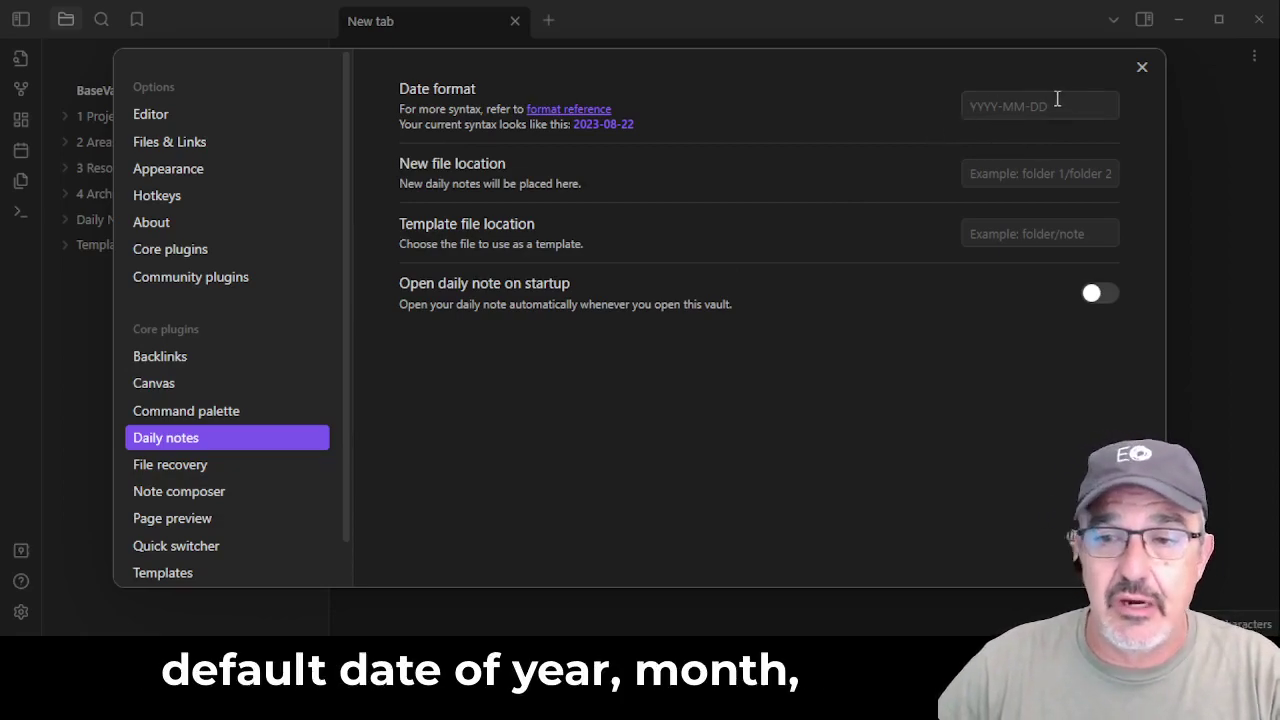
click(1055, 177)
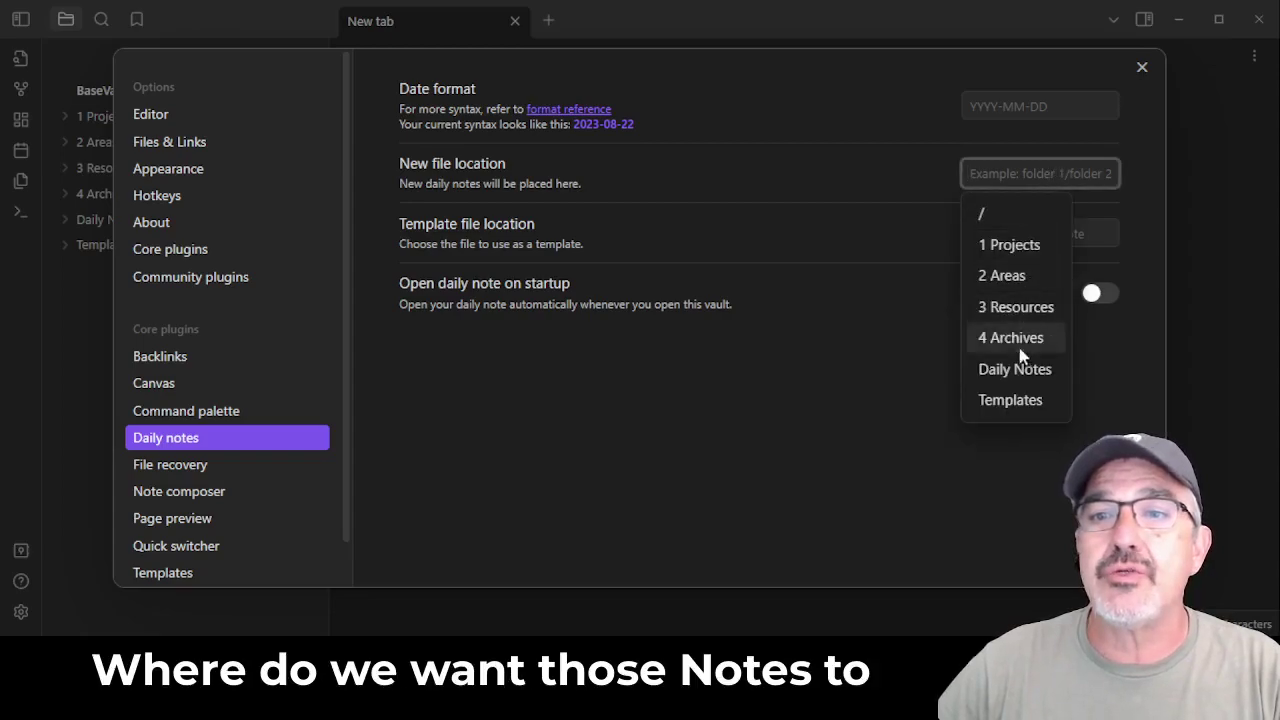
click(1022, 378)
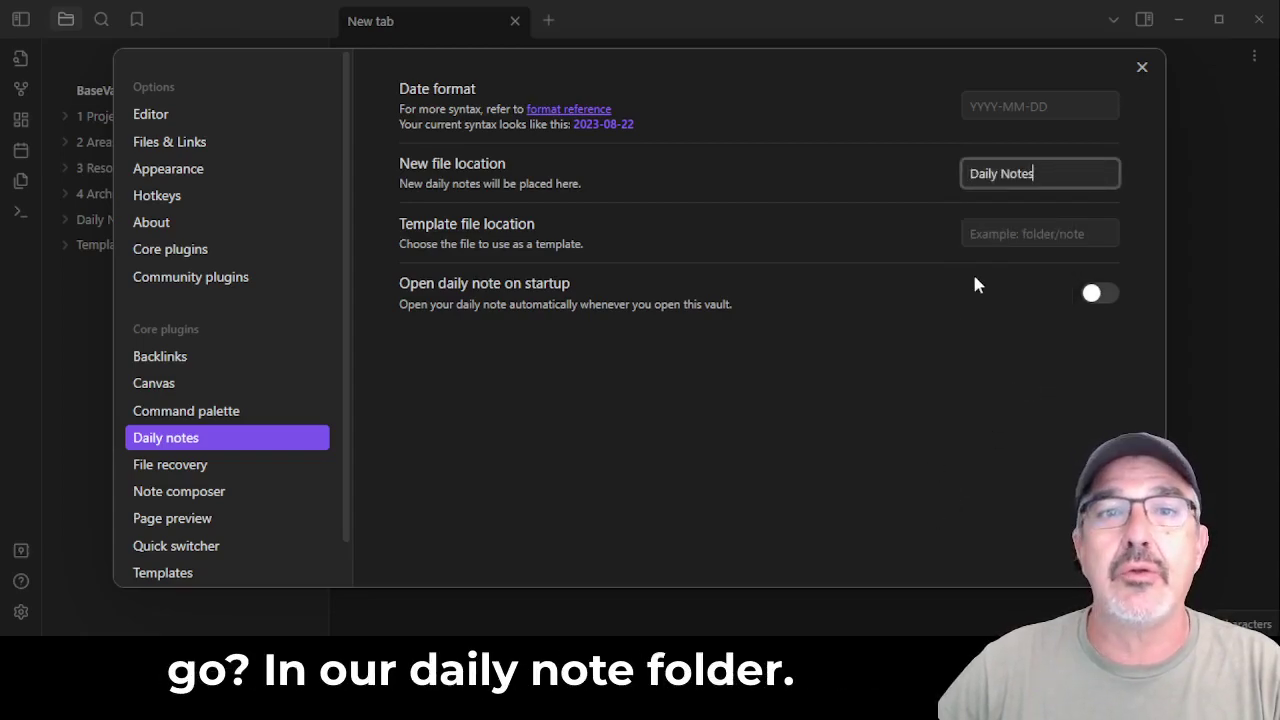
click(977, 229)
click(1008, 270)
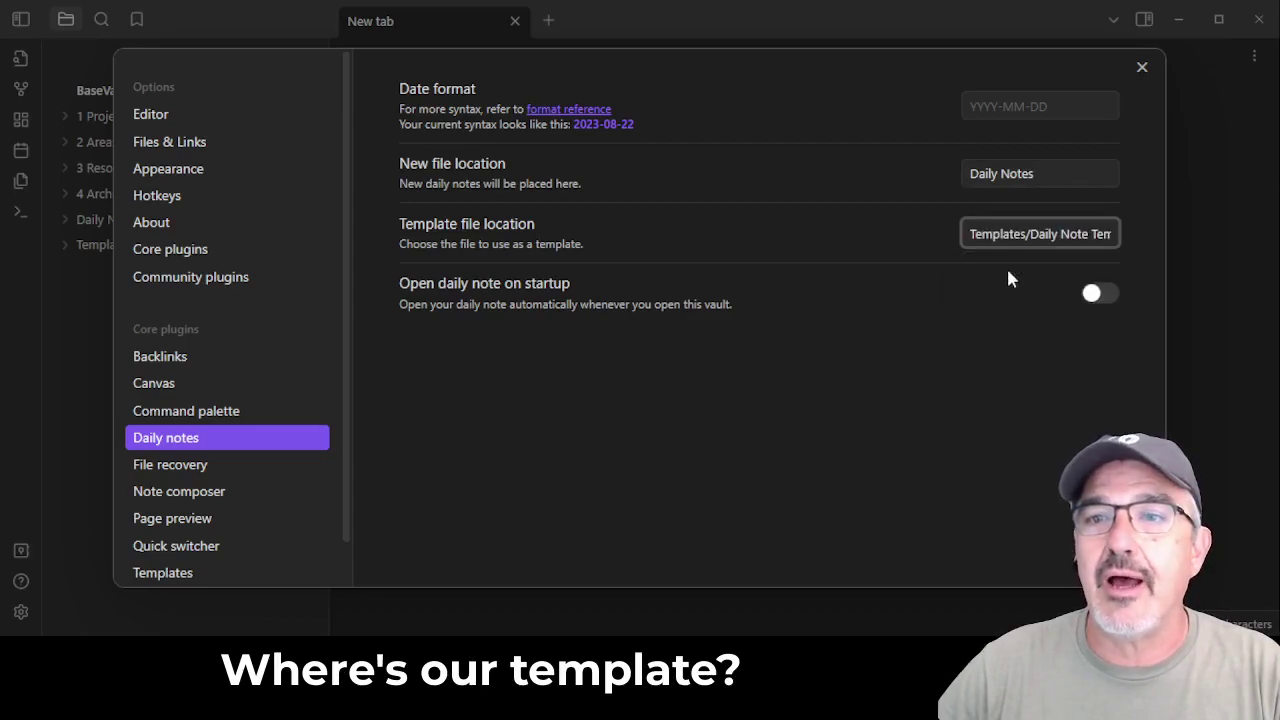
click(1097, 295)
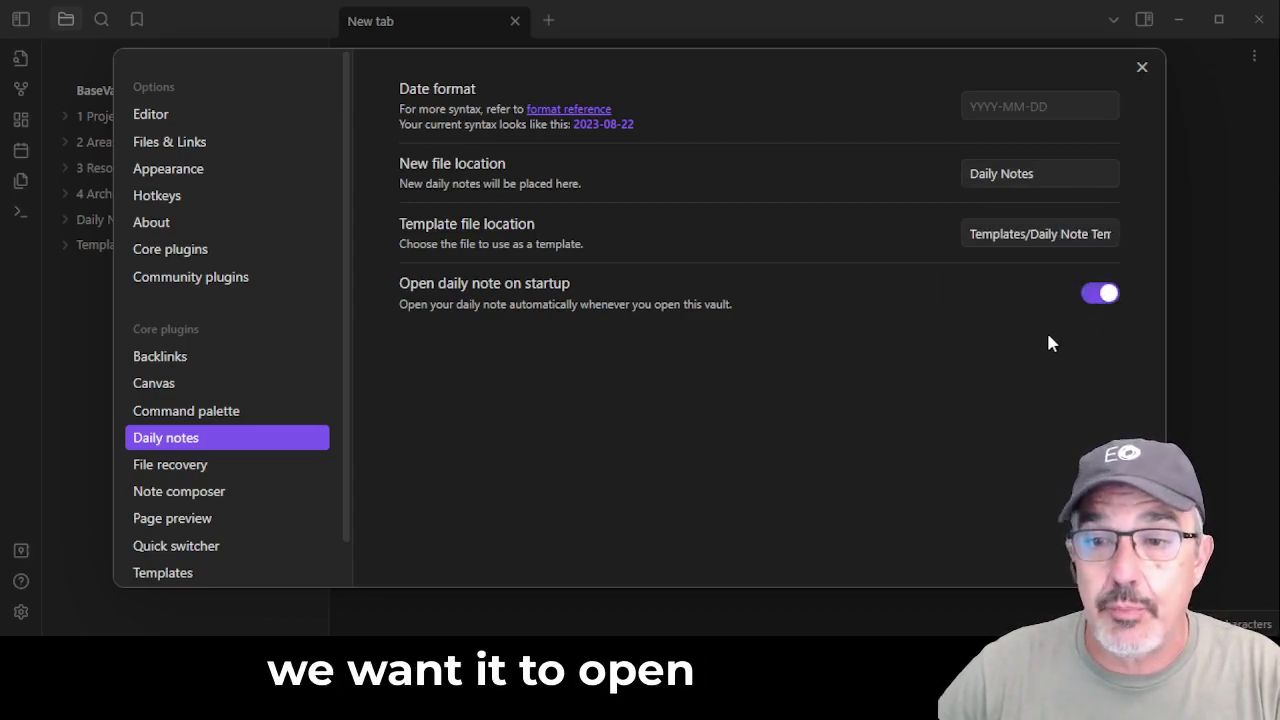
Set the template folder location of the Templates core plugin to the Templates folder.
click(234, 568)
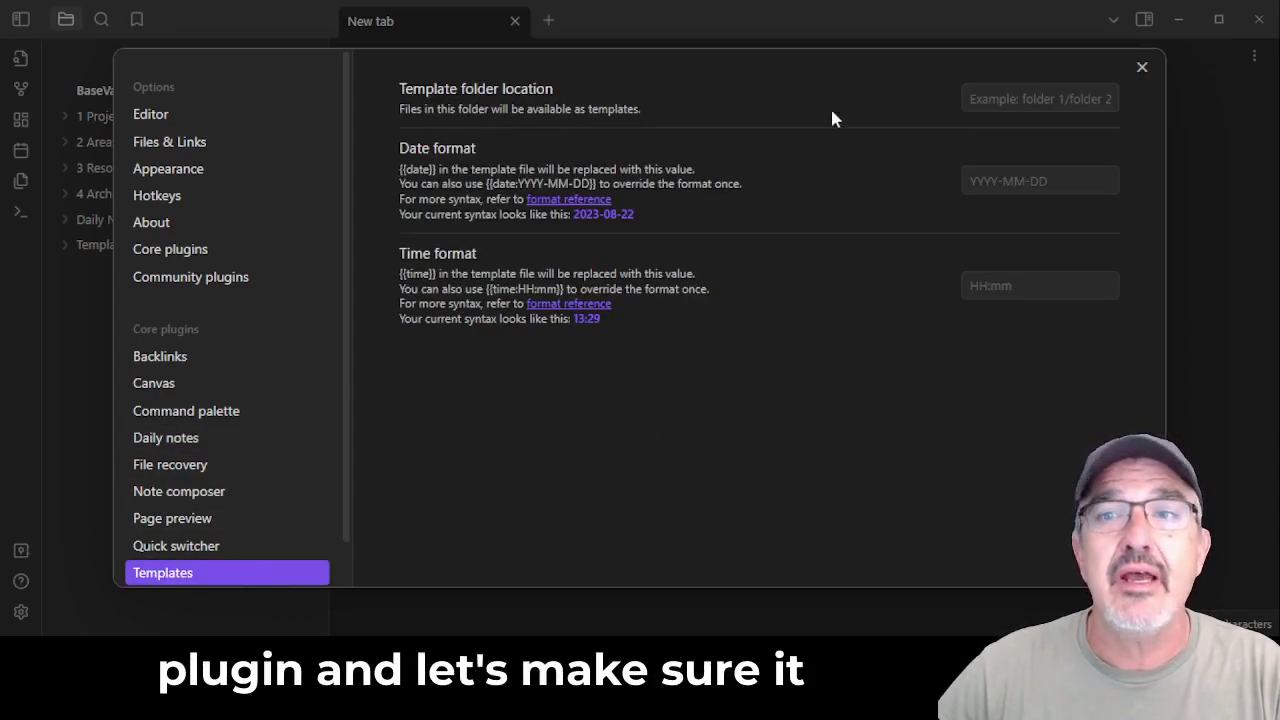
click(1027, 105)
click(1004, 322)
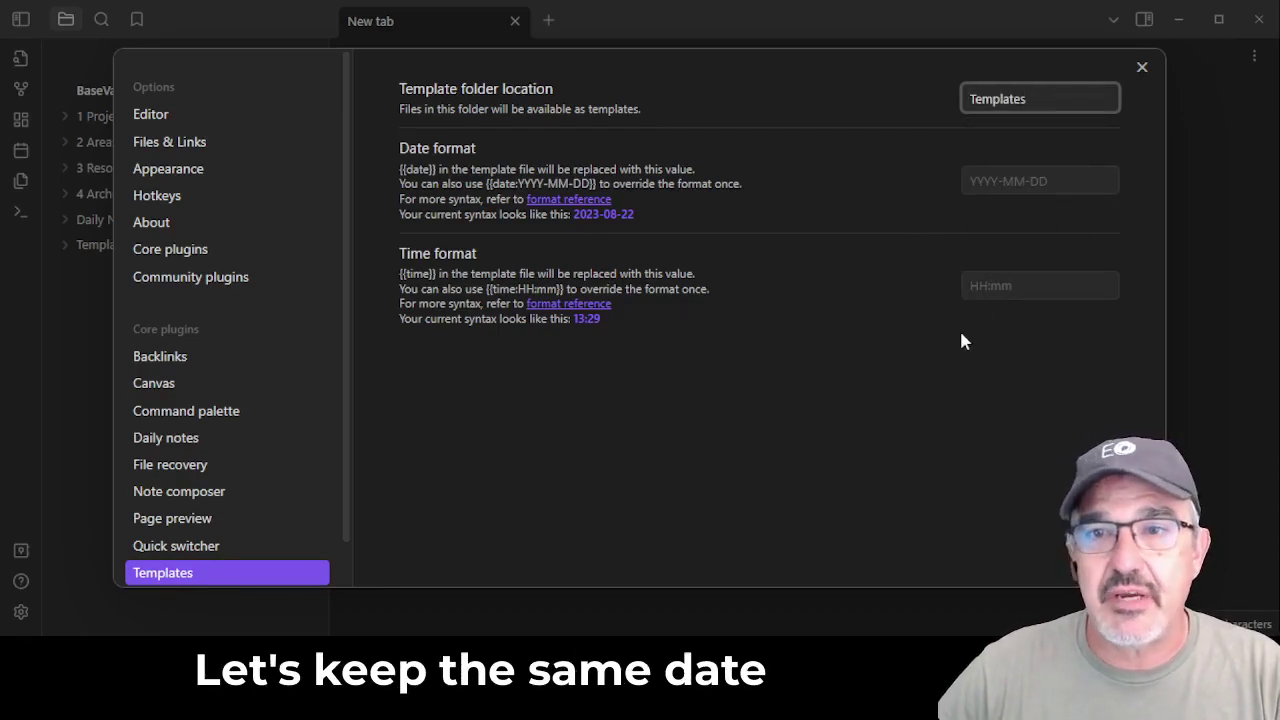
Close the settings, open today's daily note and expand the Daily Notes folder.
click(1142, 67)
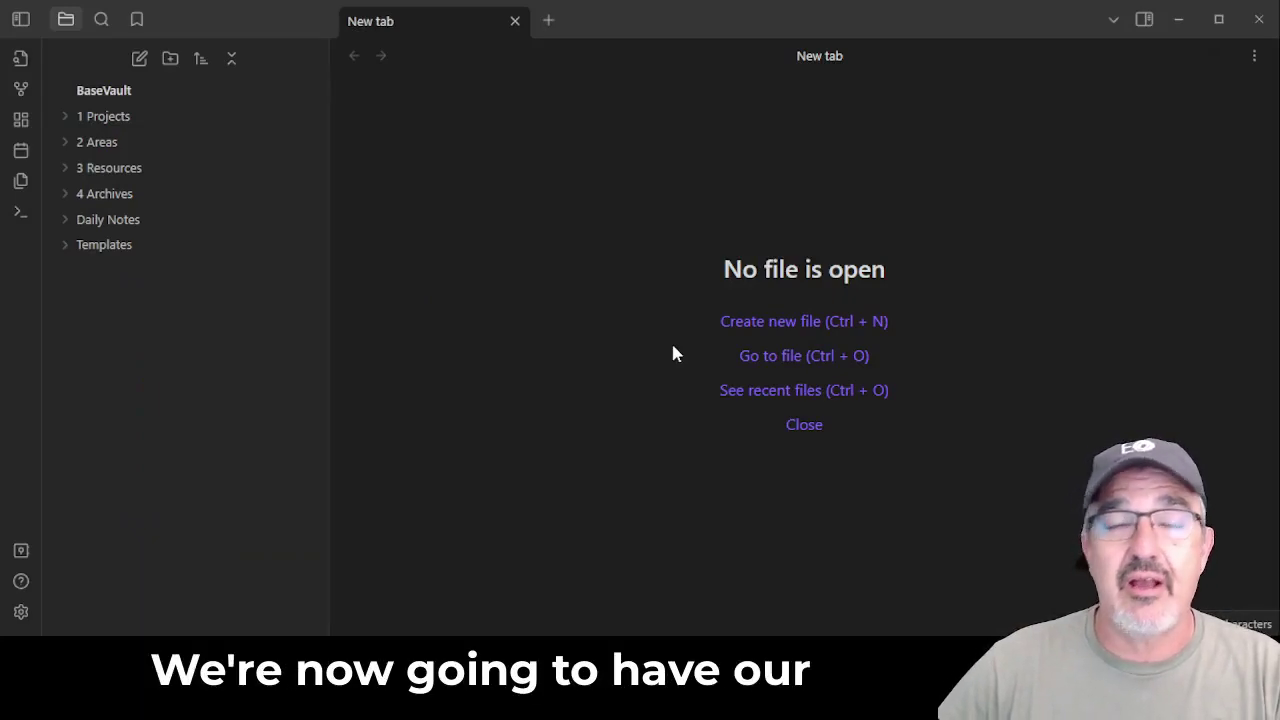
click(22, 158)
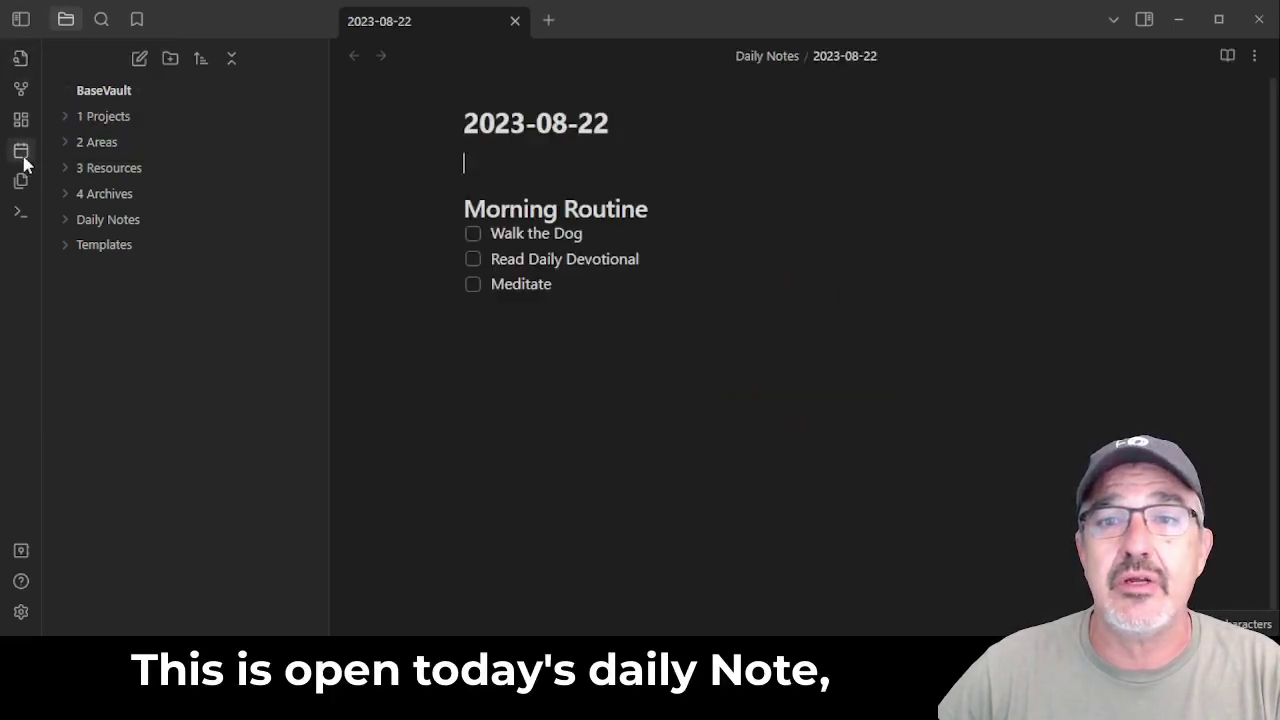
mouse_move(202, 238)
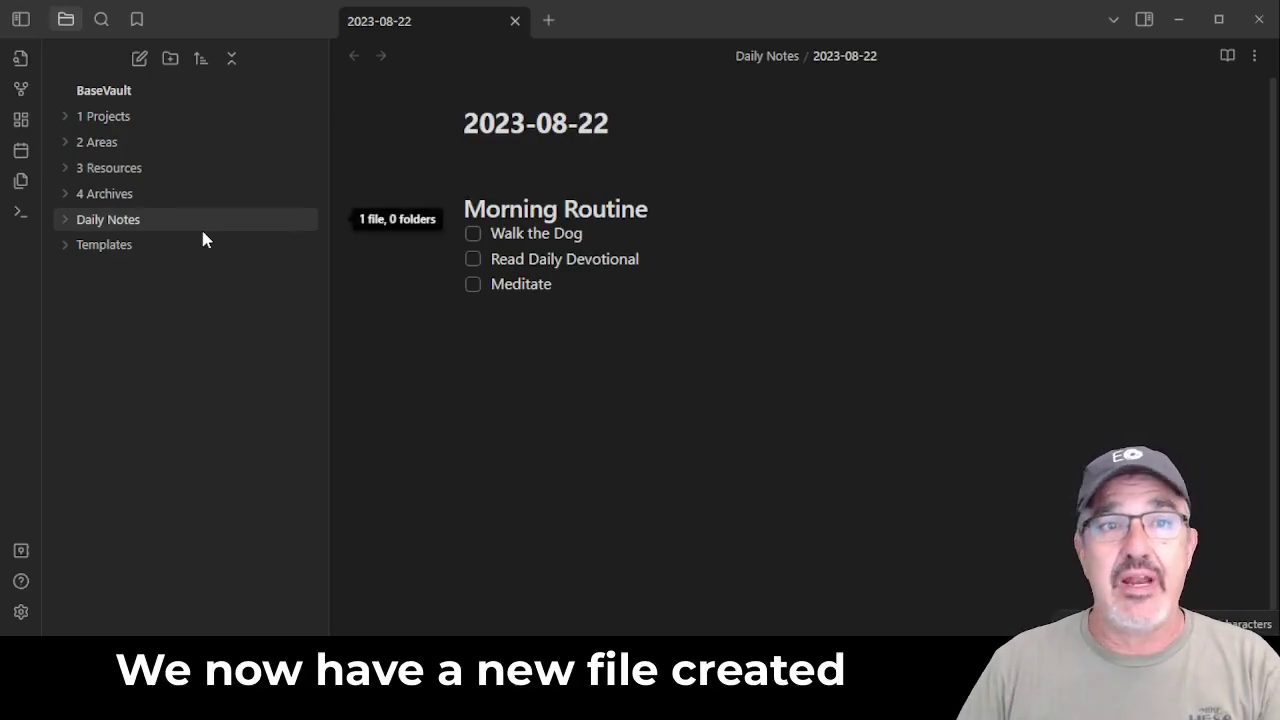
click(72, 221)
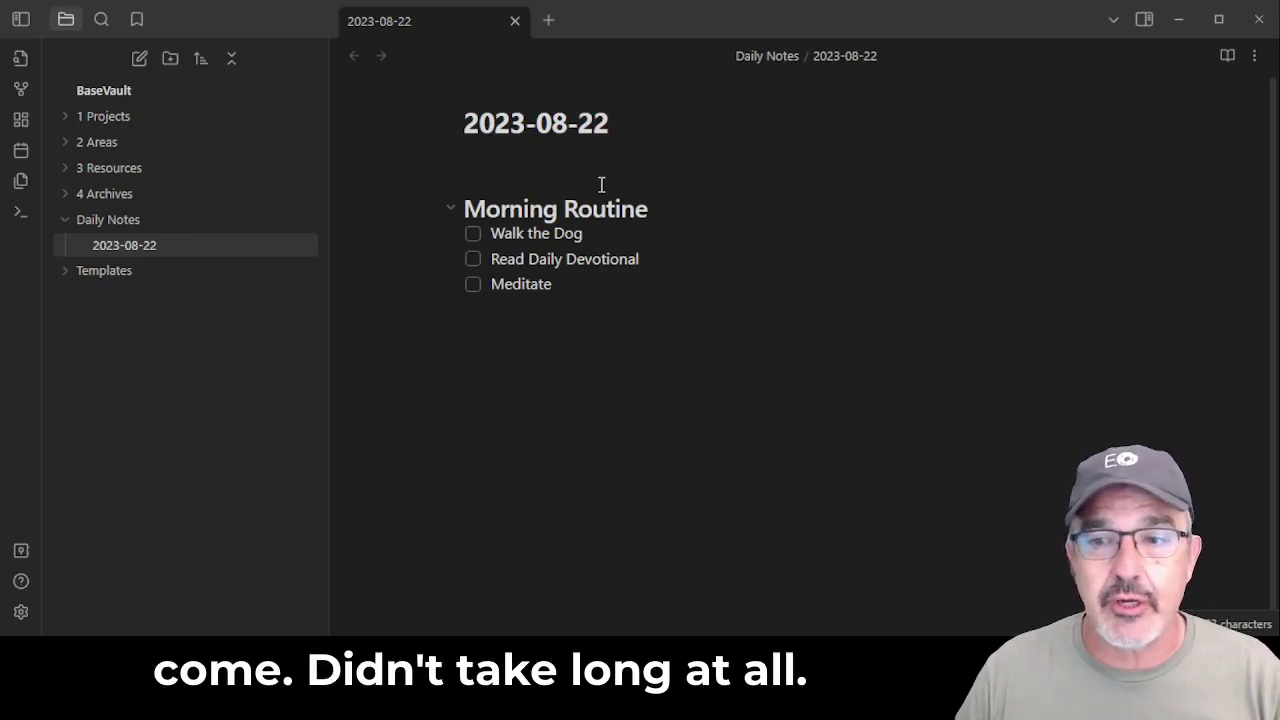
Add a level-1 Markdown heading "Heading 1" below the Morning Routine tasks in the daily note.
click(584, 359)
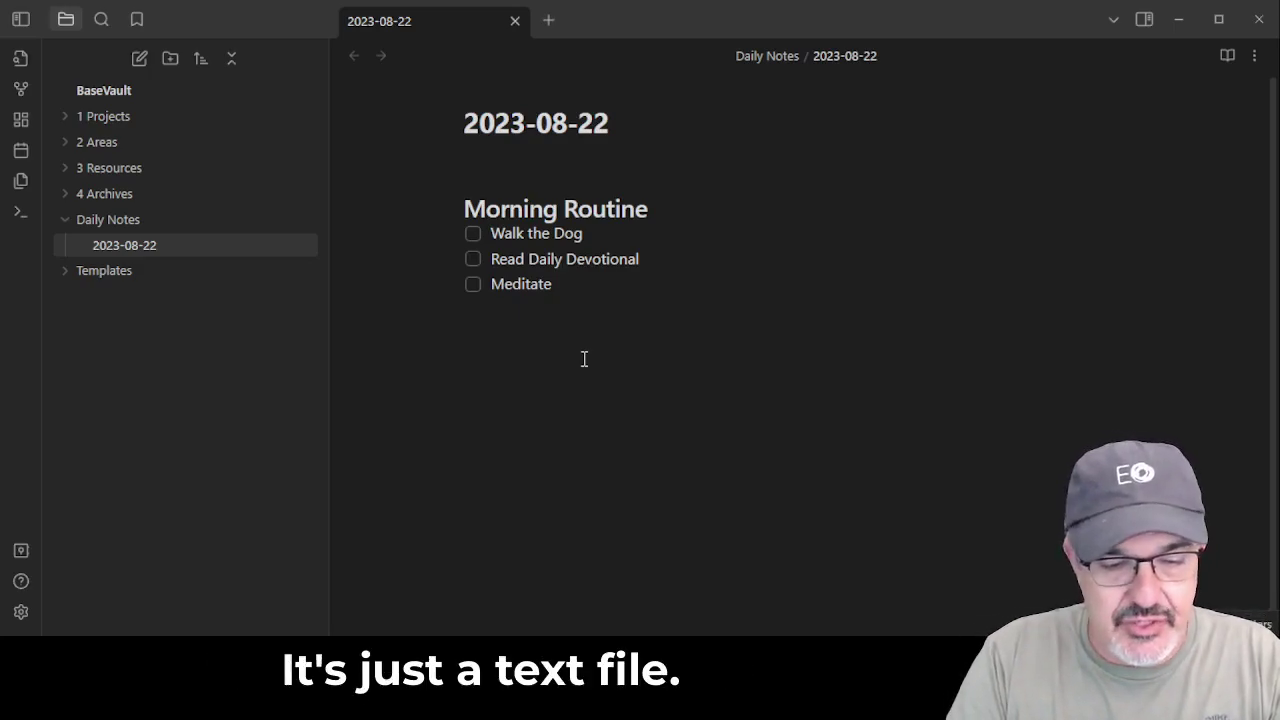
text(#)
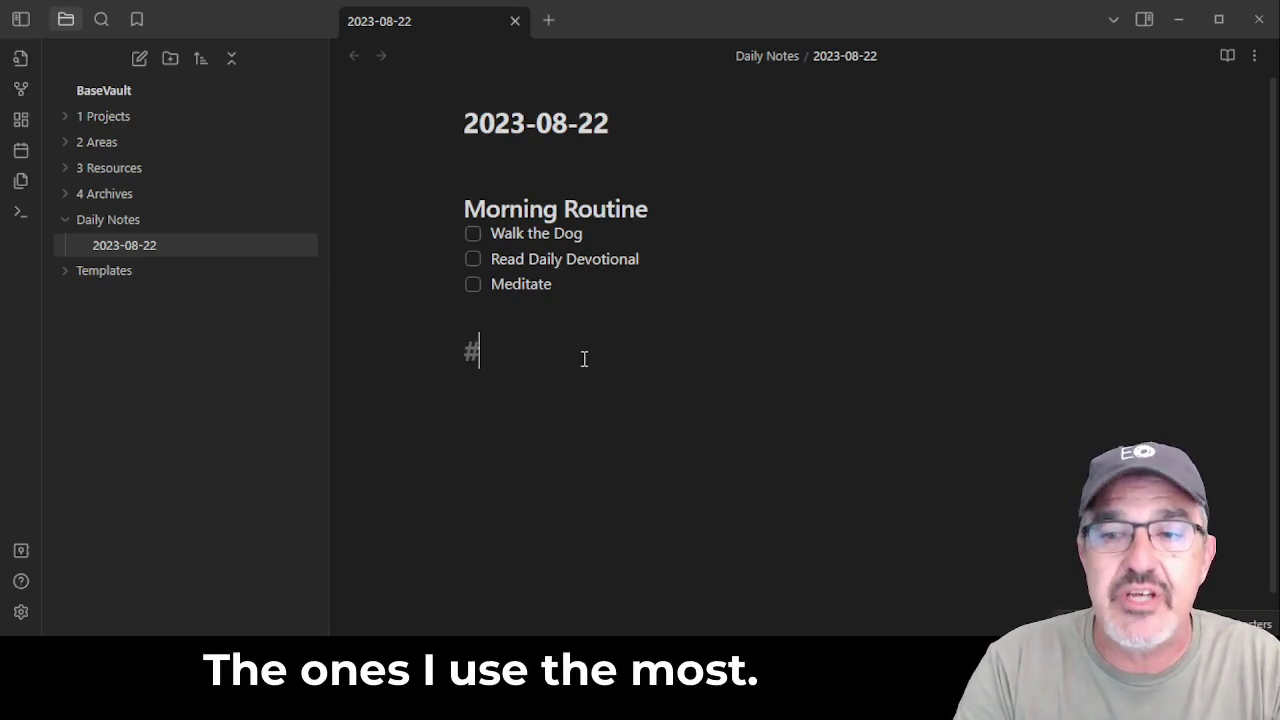
text(Heading 1)
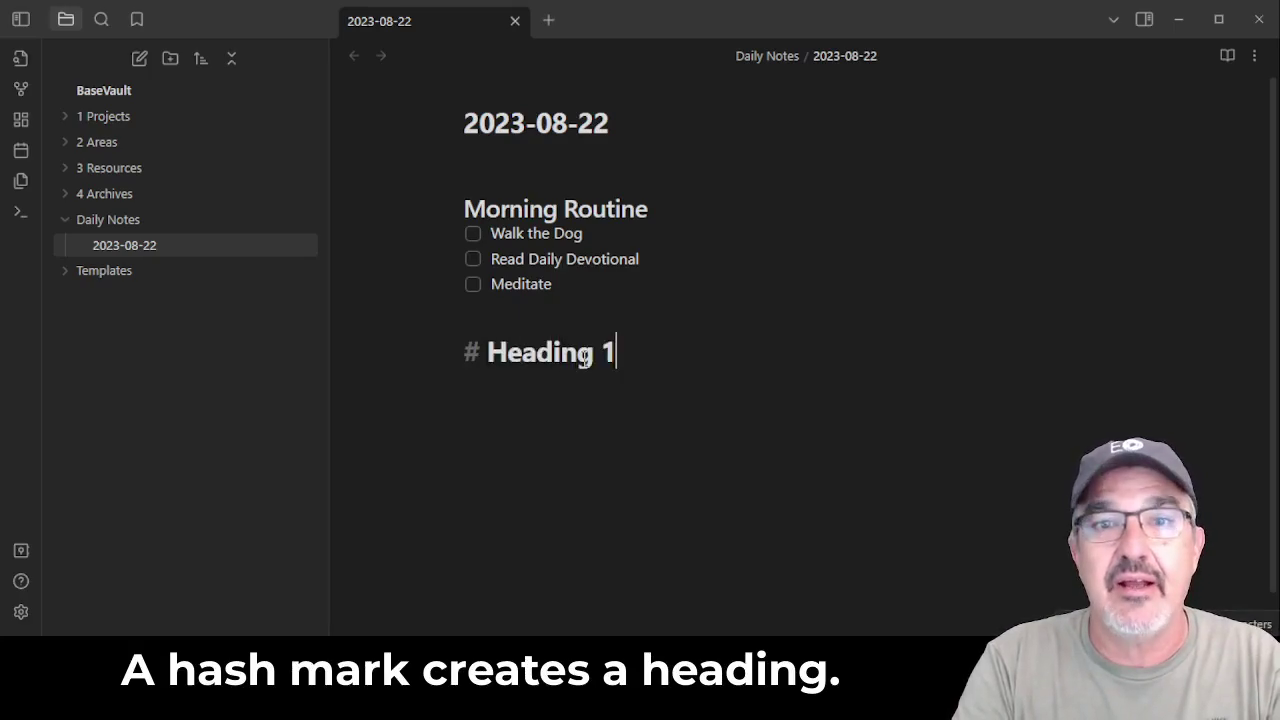
key(Return)
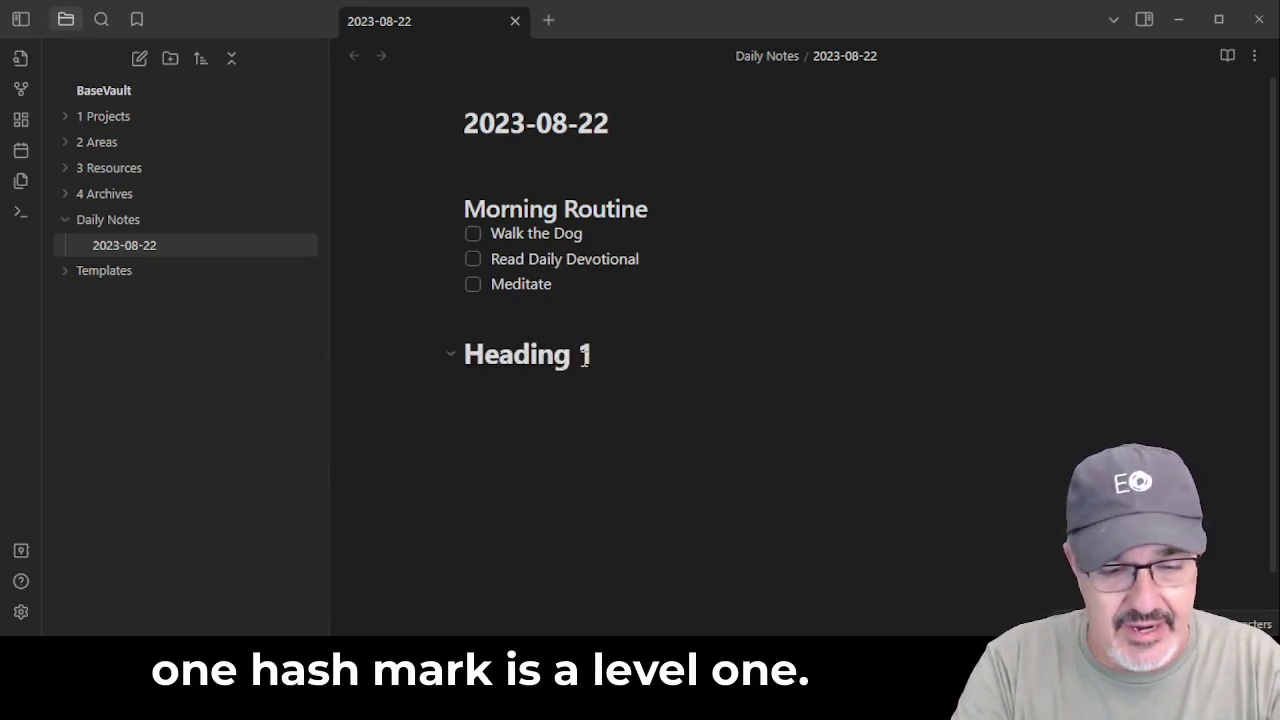
Add a level-2 Markdown heading "Heading 2" directly under Heading 1.
text(## Headling)
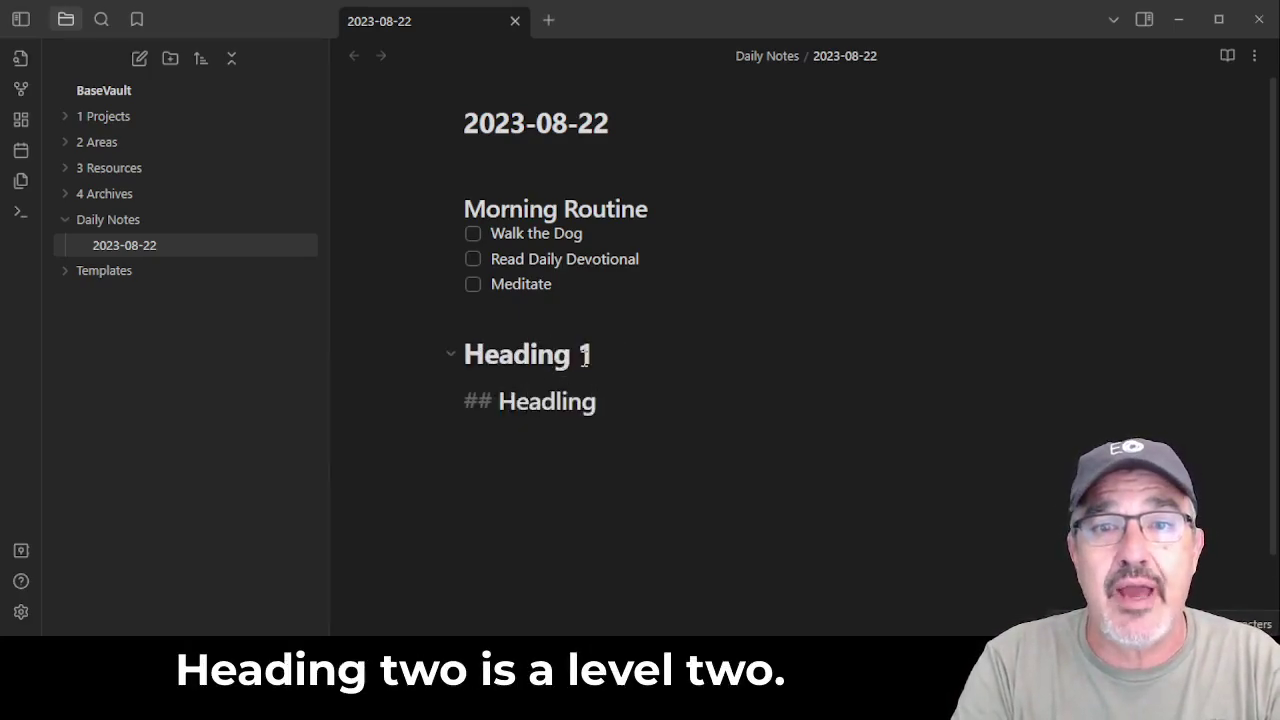
key(BackSpace)
key(BackSpace)
key(BackSpace)
key(BackSpace)
text(ing 2)
key(Return)
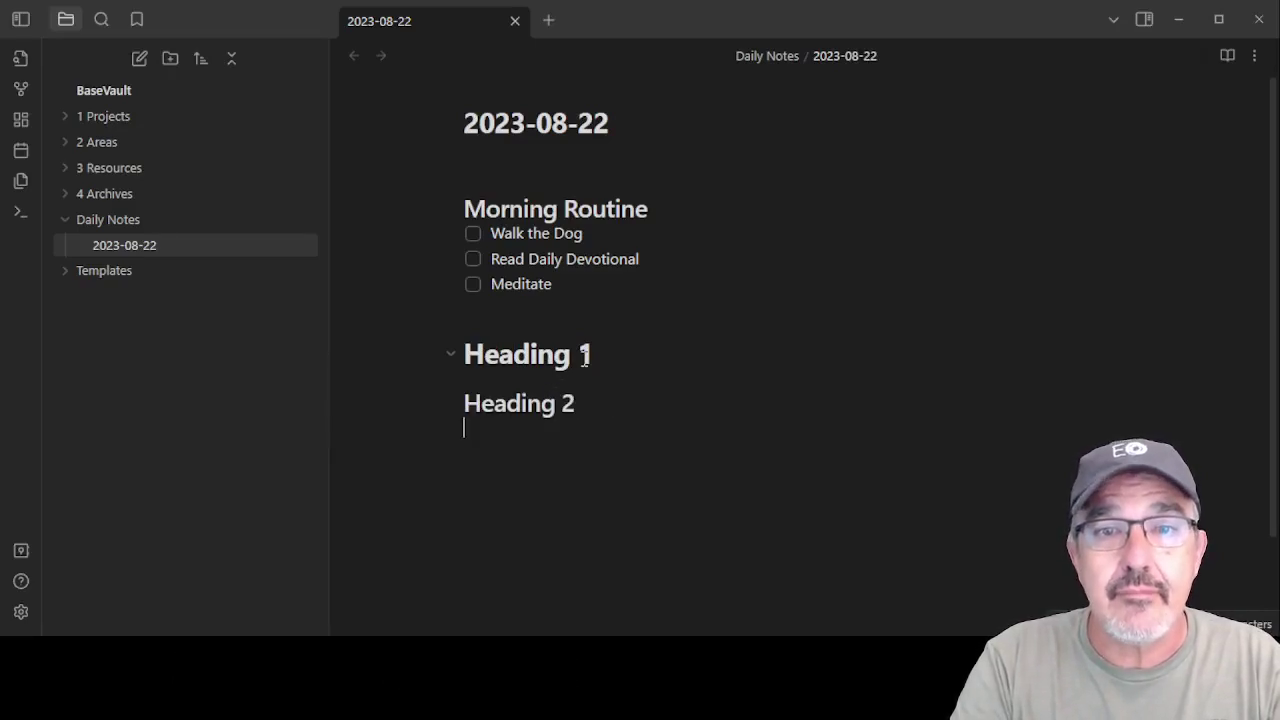
Add a level-3 heading "Heaving 3" and, below it, the plain line "Write normal text.".
text(###)
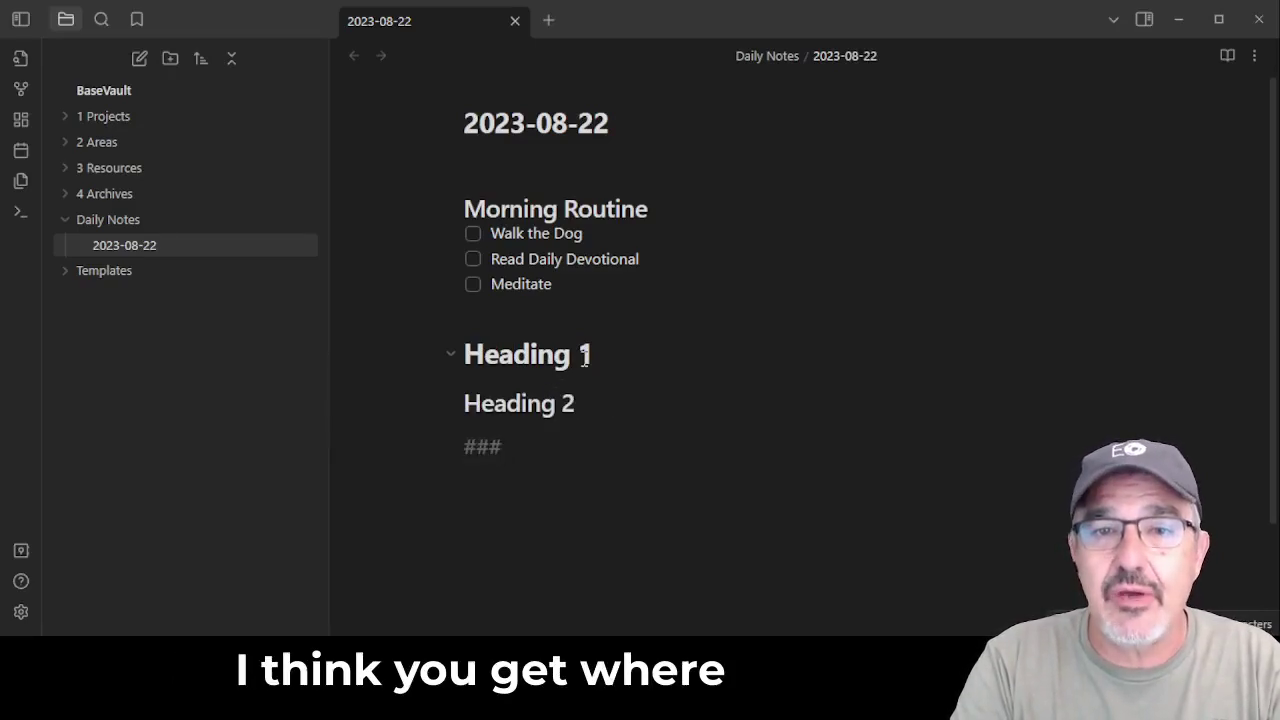
text( Heaving 3)
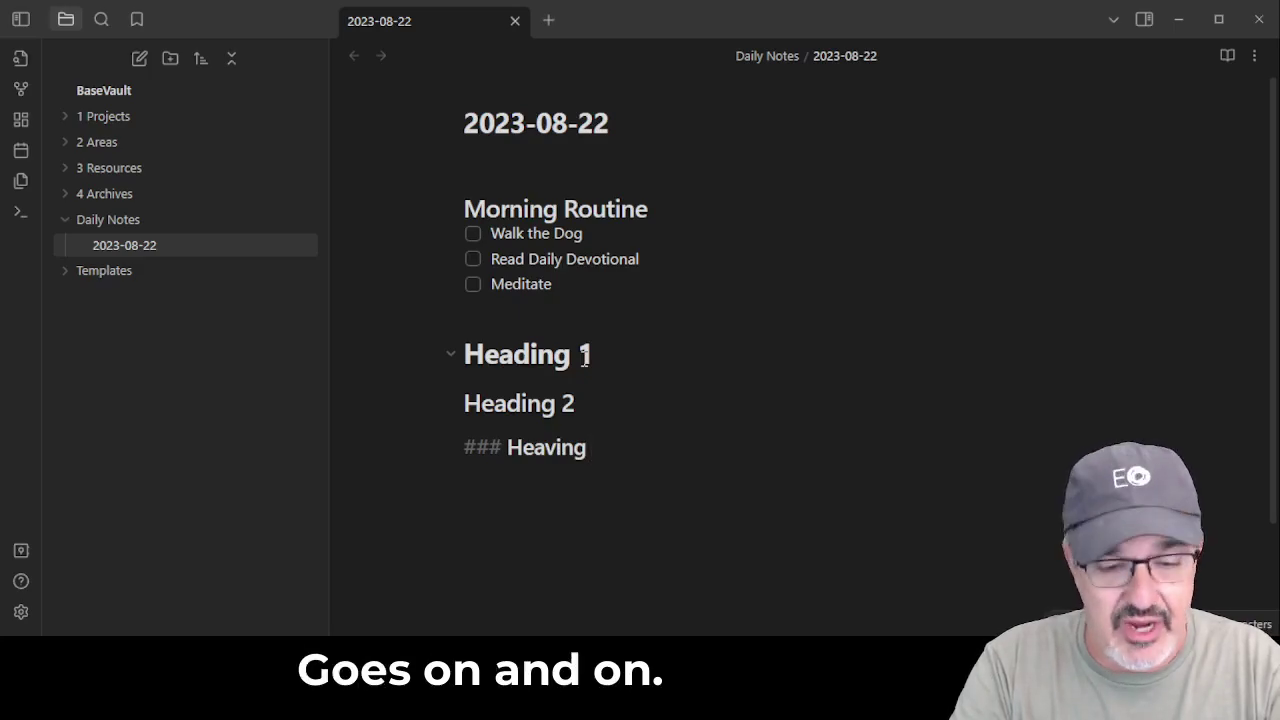
key(Return)
key(Return)
text(Write normal t)
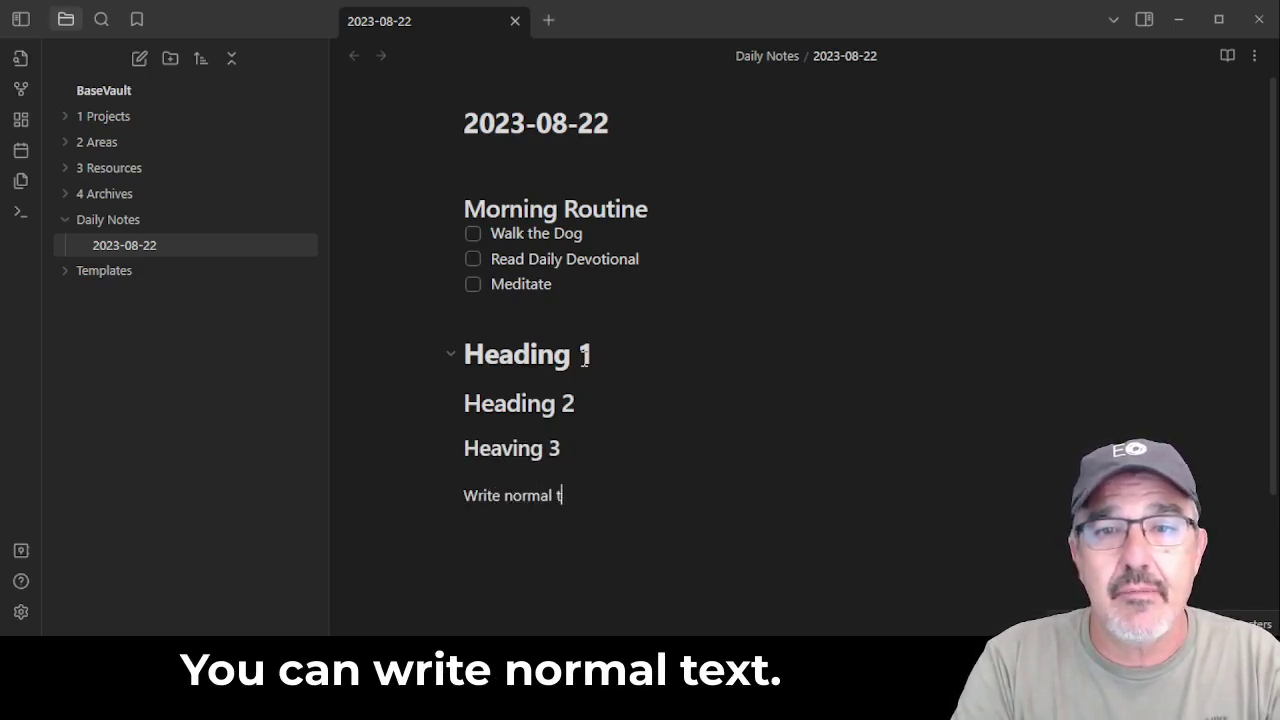
text(ext.)
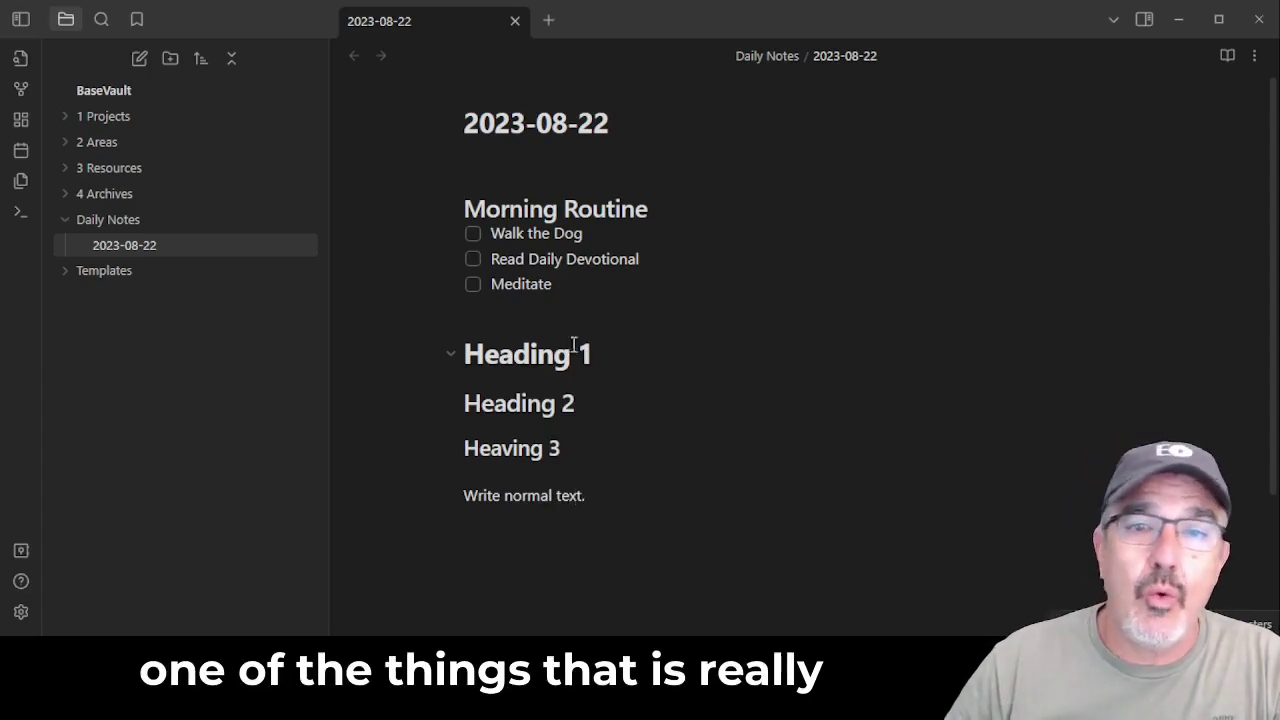
Append the word "italics" in italics and "Bold" in bold, each followed by a period, to the normal text line.
scroll(591, 348, down, 2)
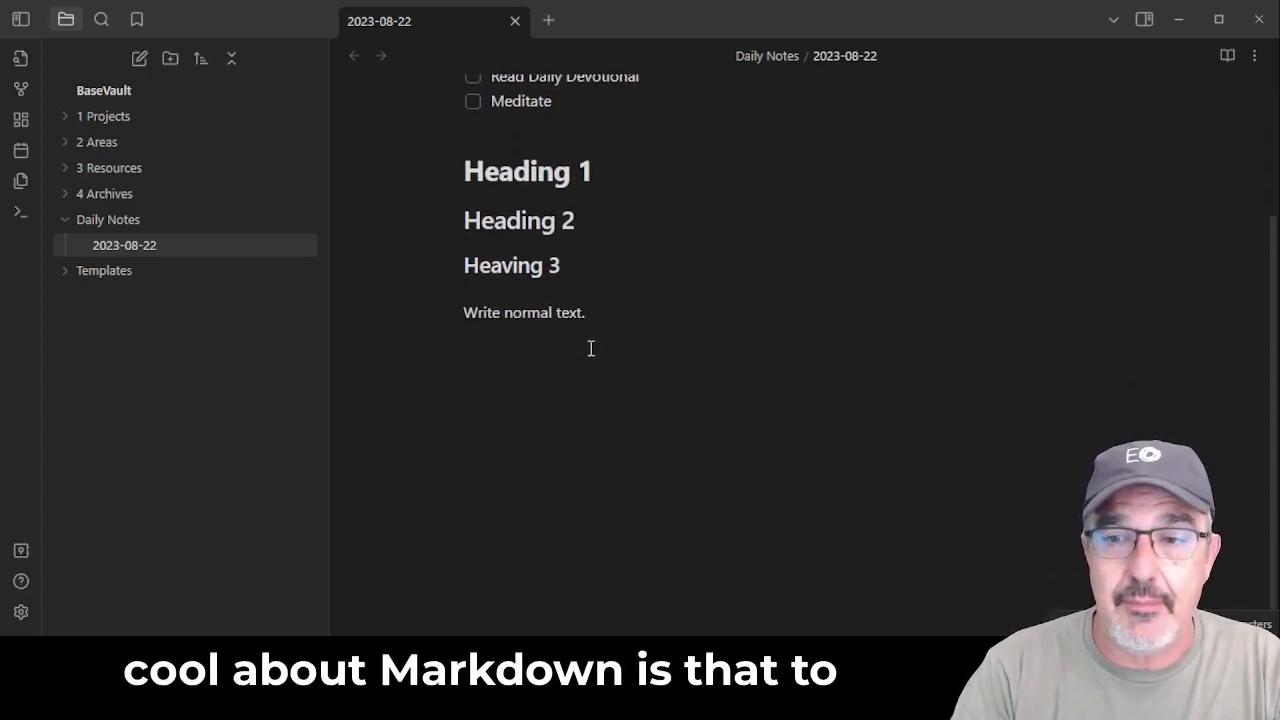
text(_)
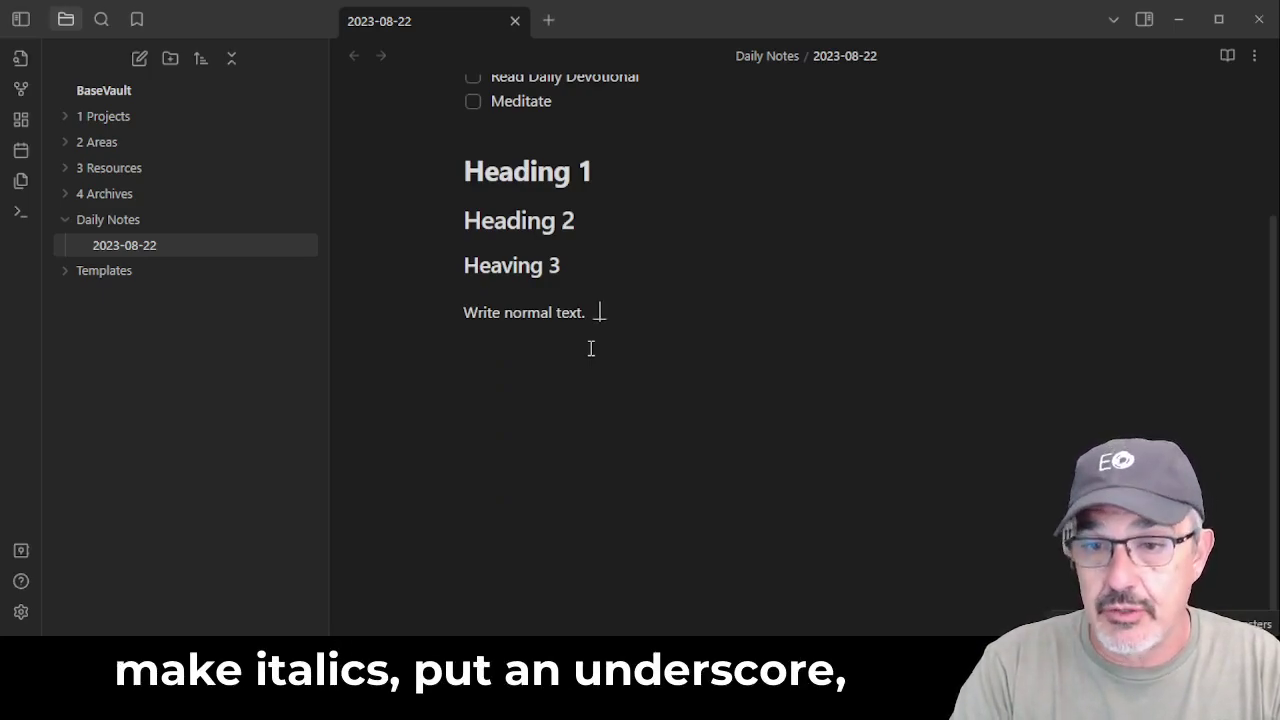
text(italice)
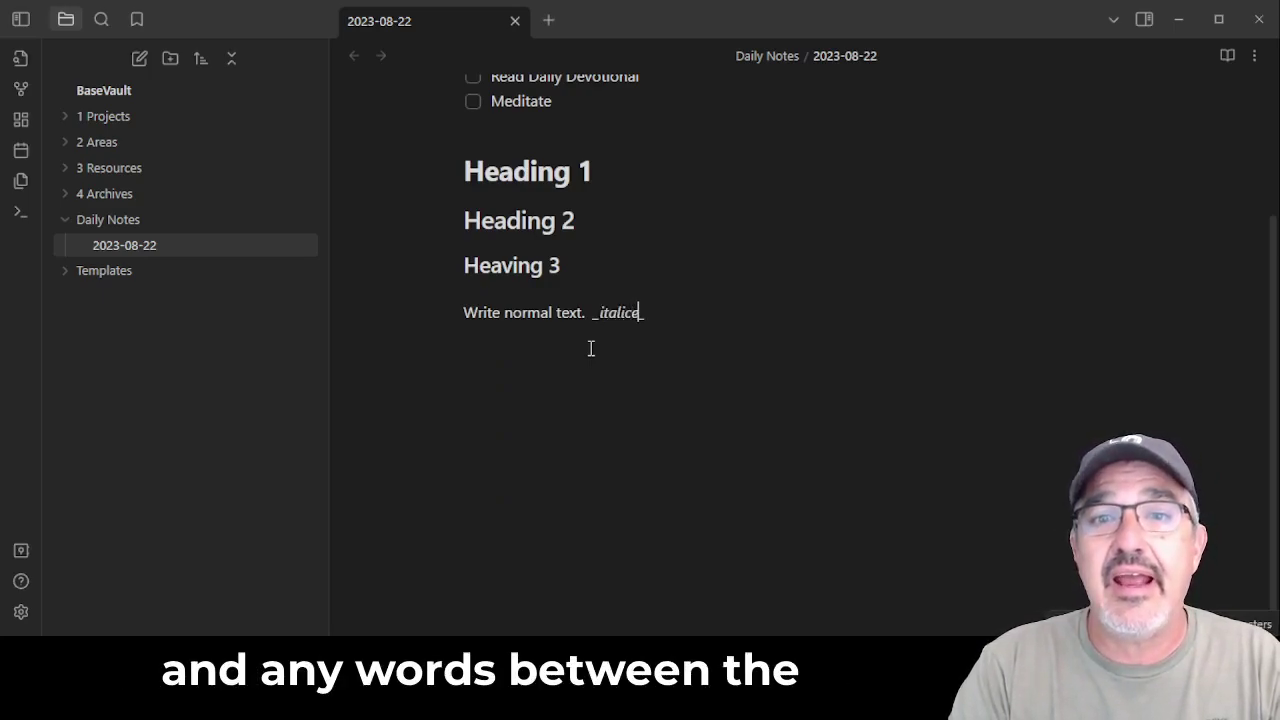
key(BackSpace)
text(s)
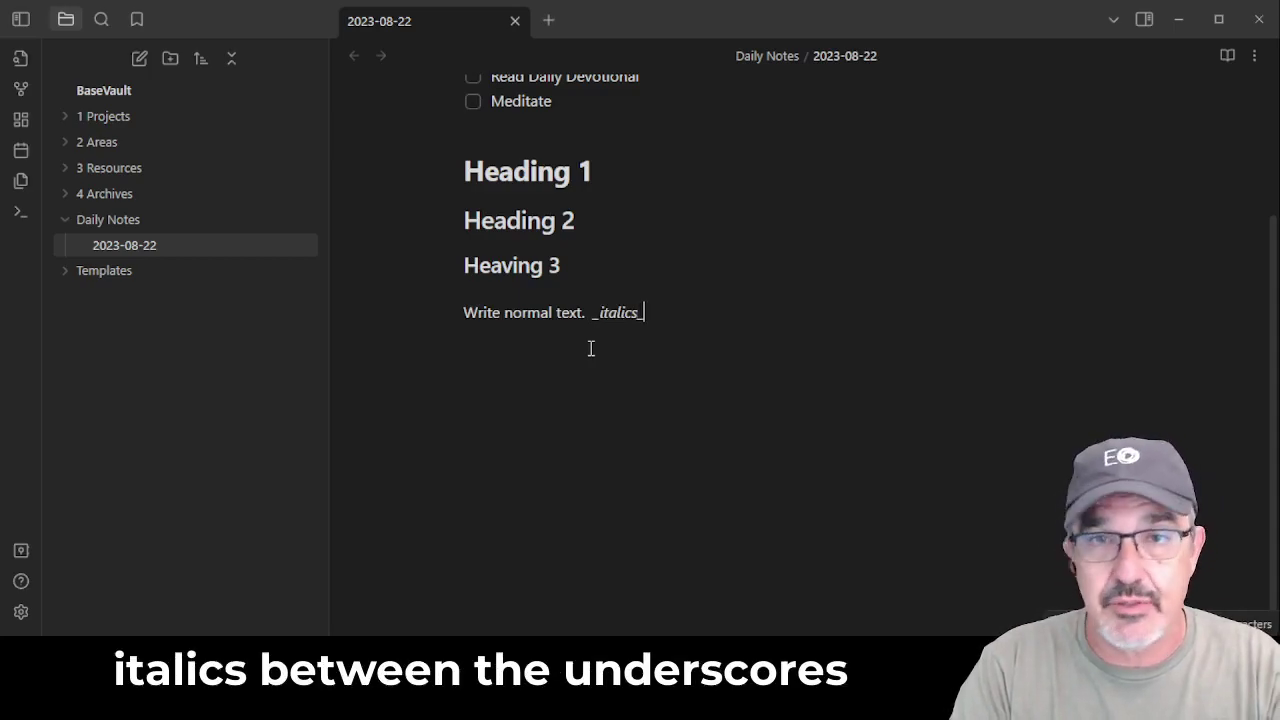
key(Right)
text(. **Bold)
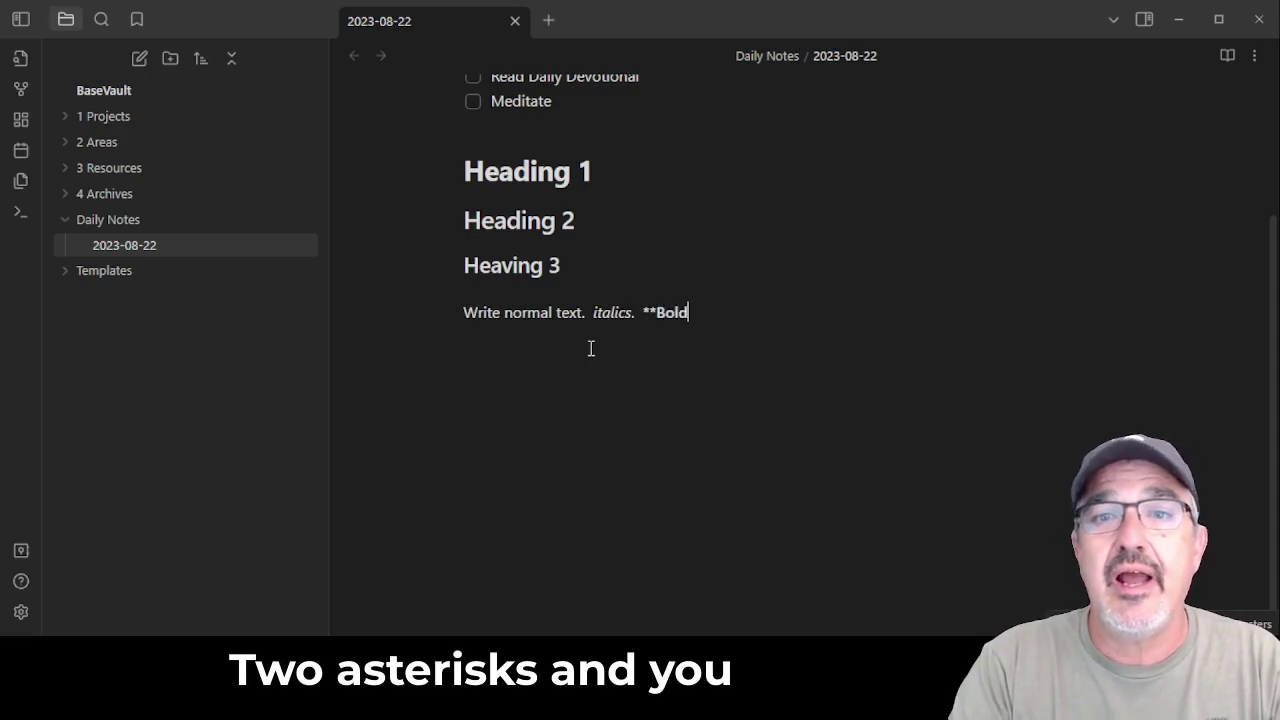
text(**.)
key(Return)
key(Return)
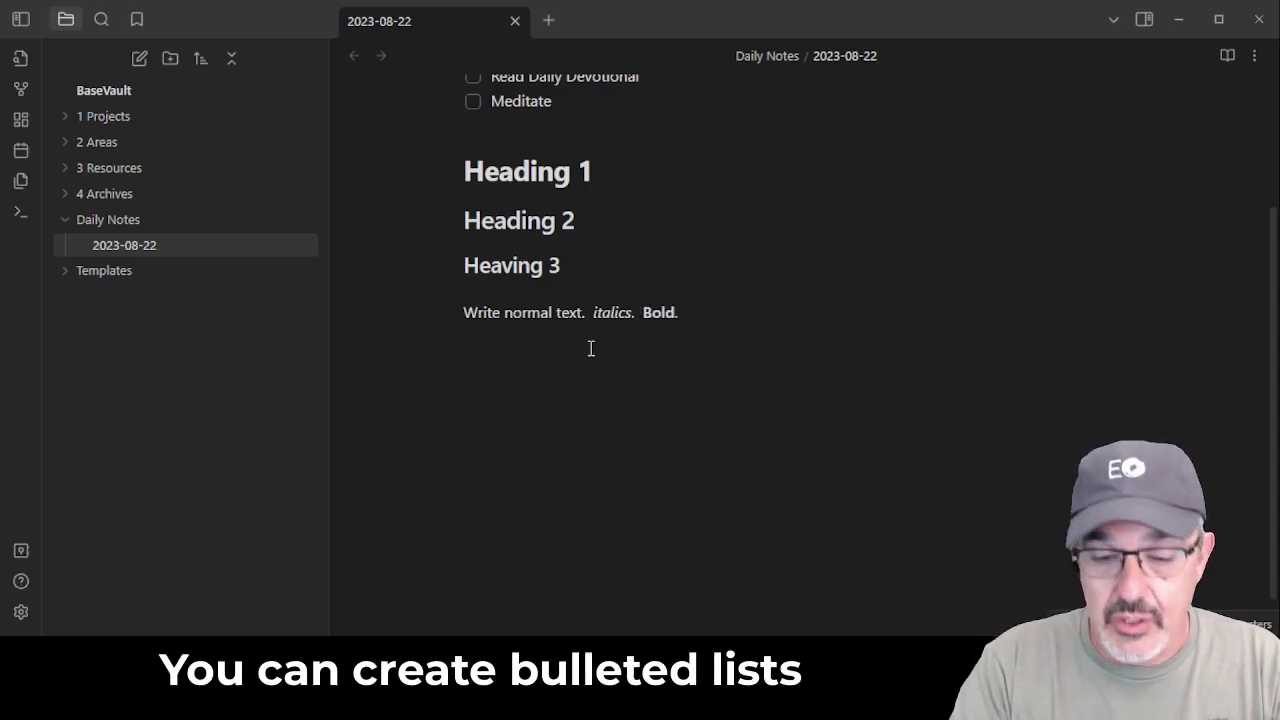
Create a bulleted list with "Bullet list", "Item two" and "item three" below the text line, then end the list.
text(- B)
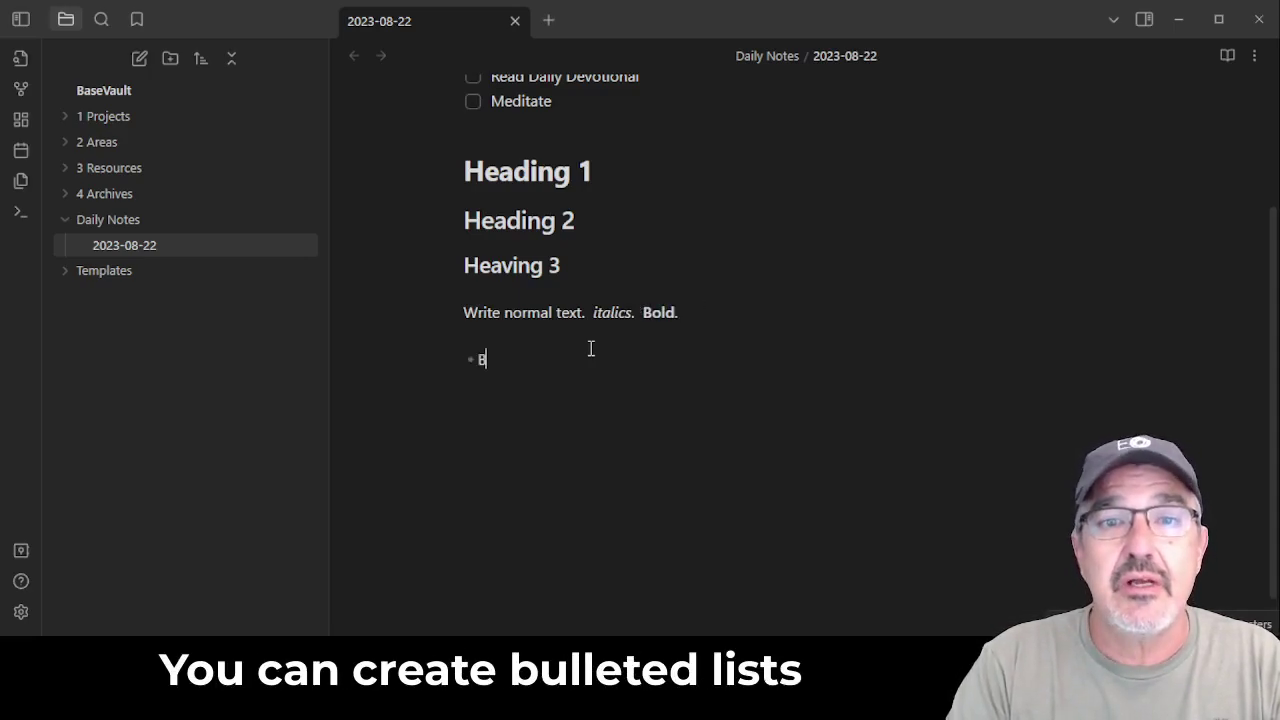
text(ullet list)
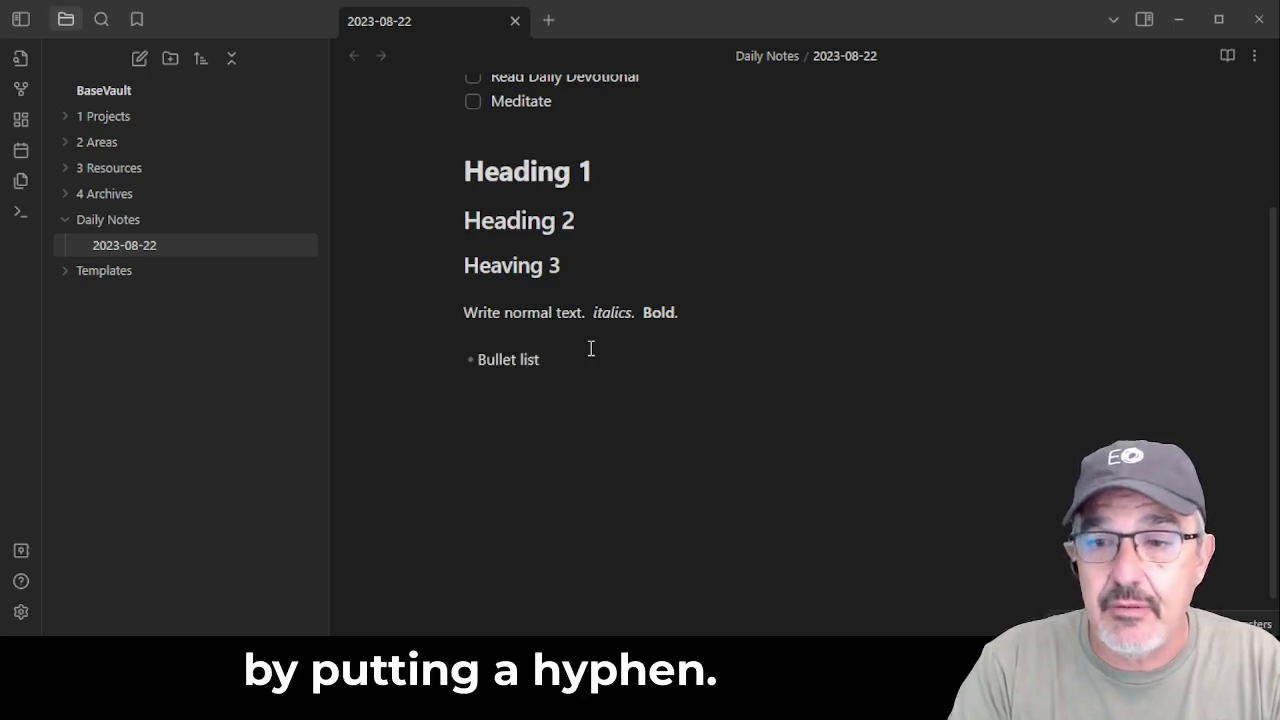
key(Return)
text(Itemn)
key(BackSpace)
key(BackSpace)
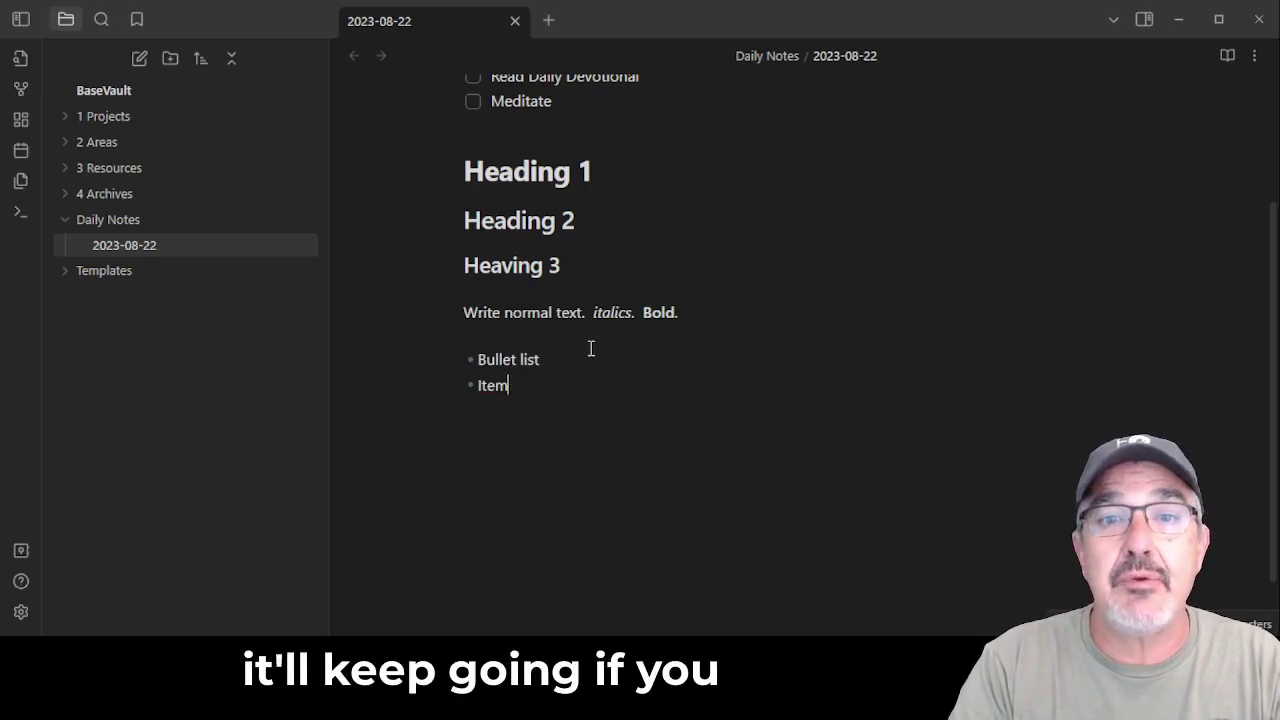
text(two)
key(Return)
text(item three)
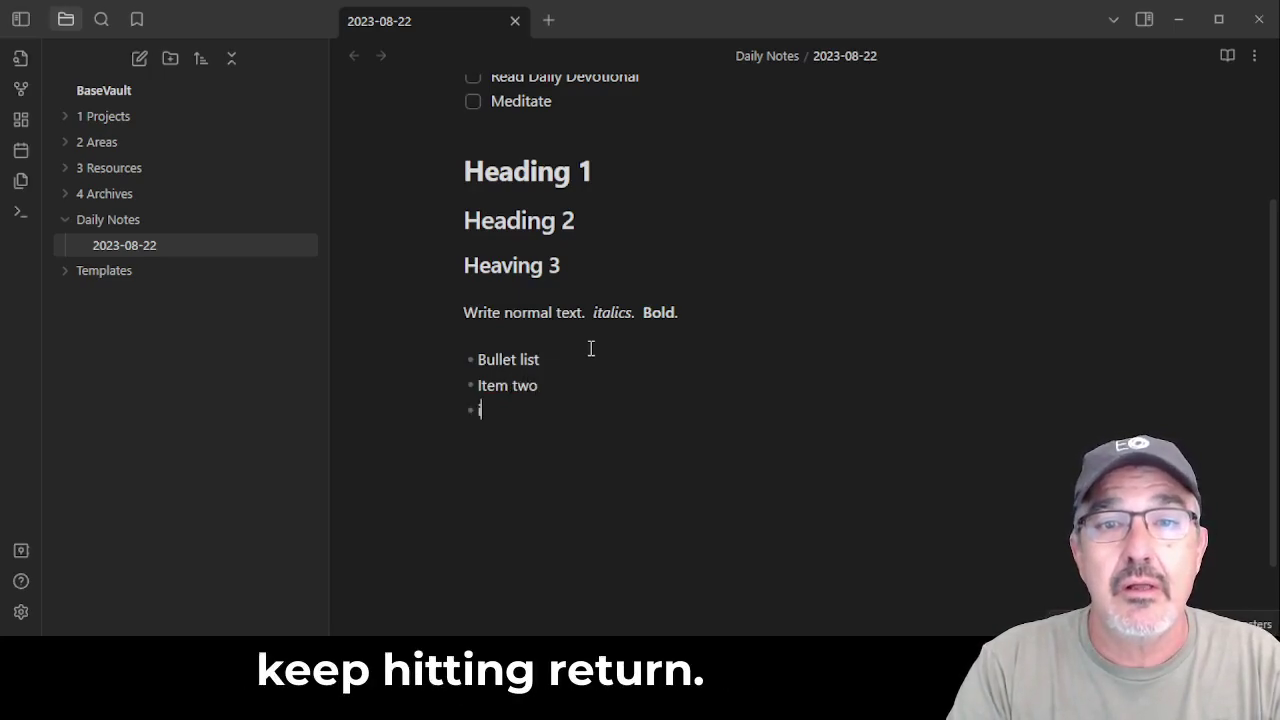
key(Return)
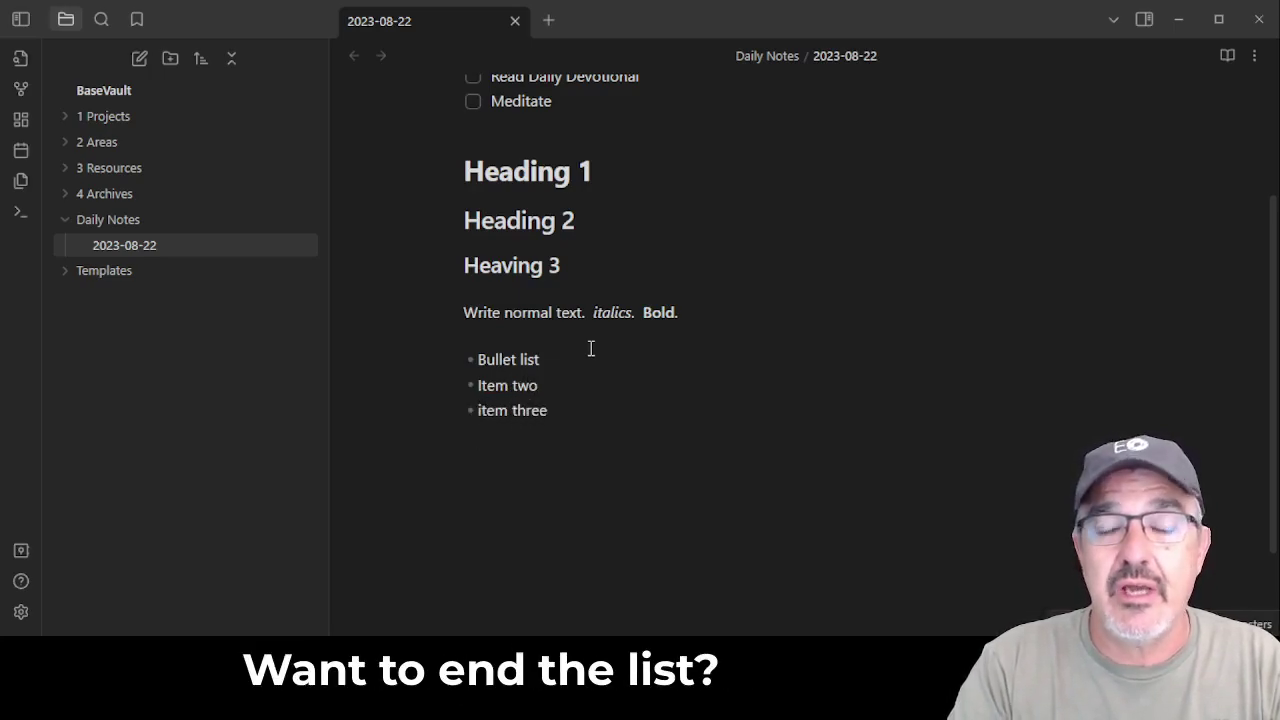
key(Return)
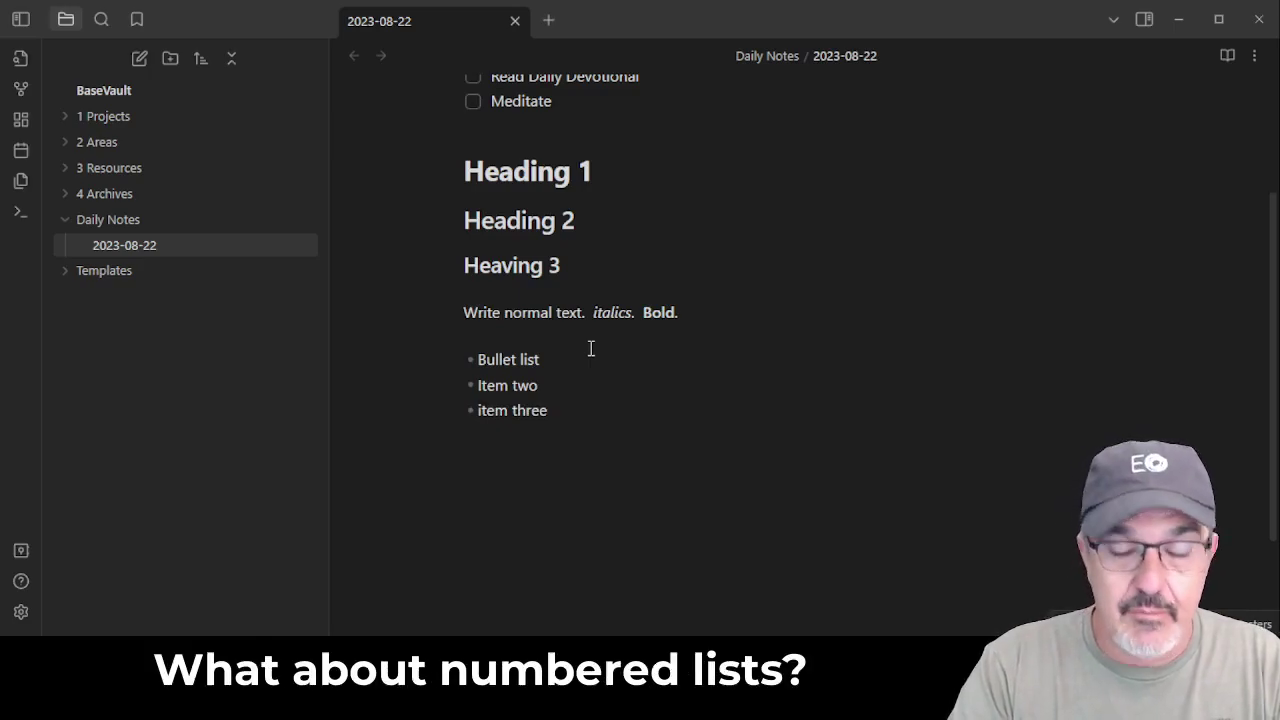
Create a numbered list with "item A", "item B" and "item C" below the bulleted list, then end the list.
text(1)
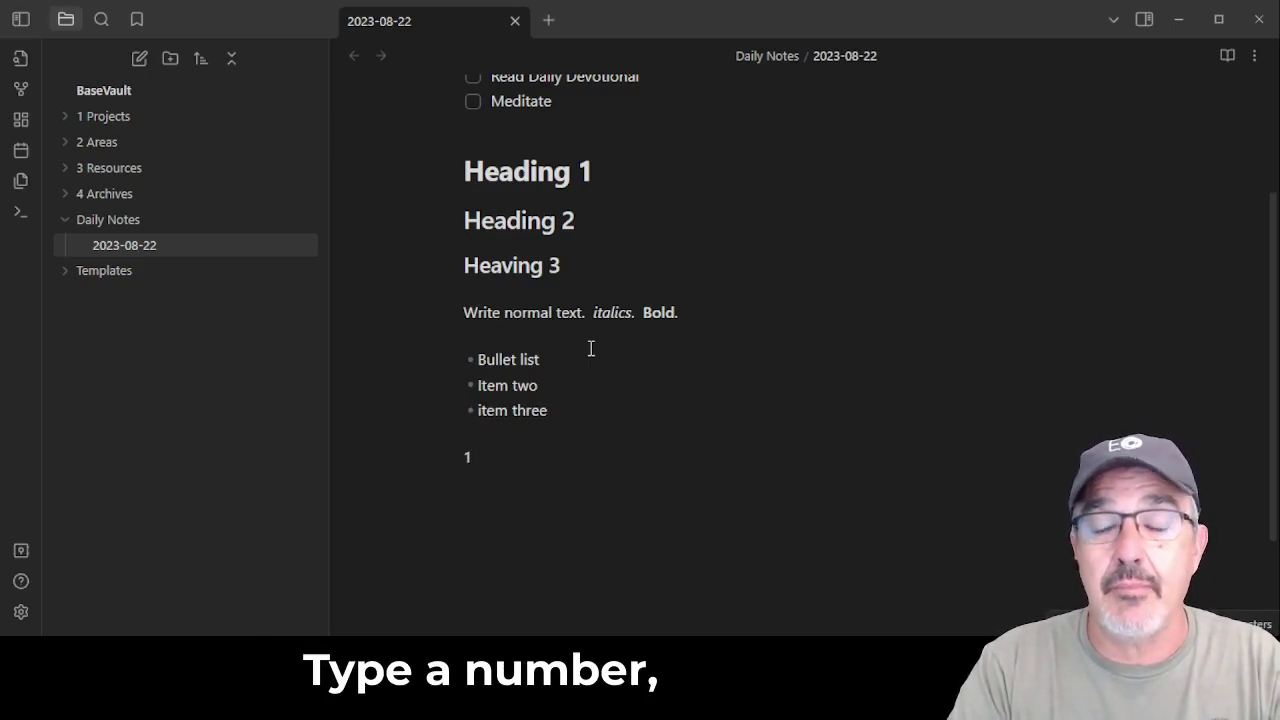
text(.)
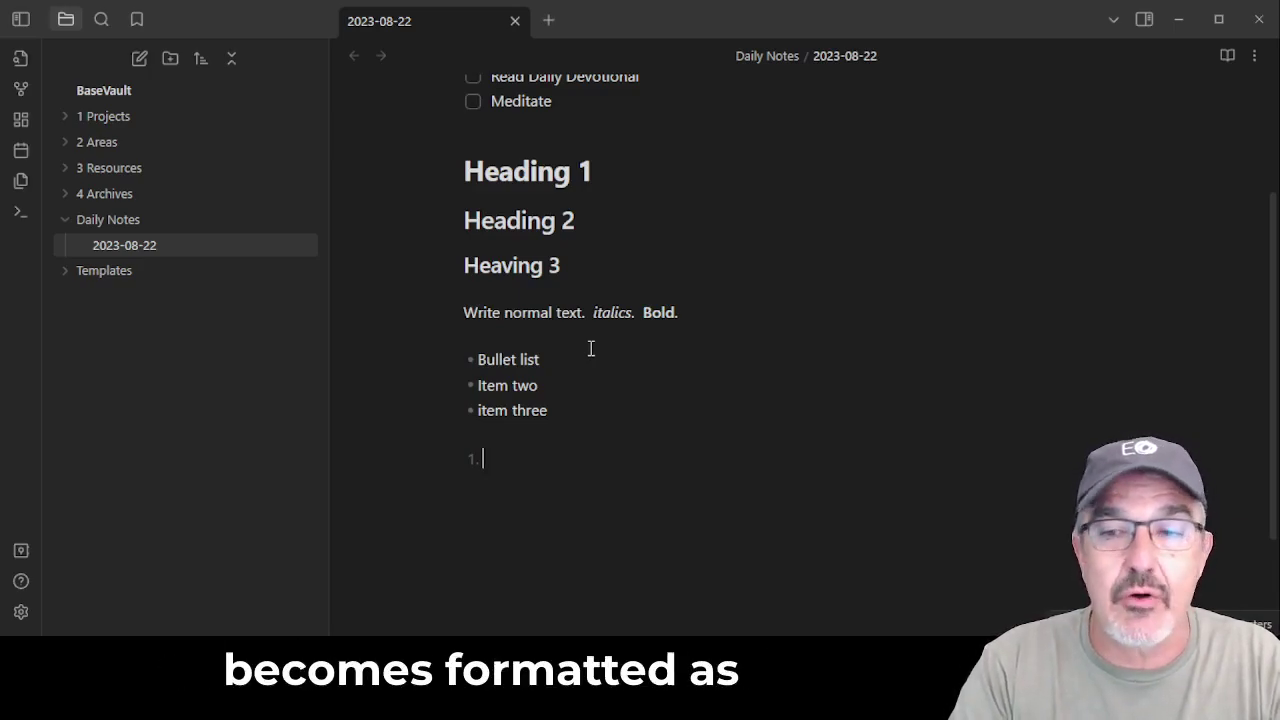
text( item )
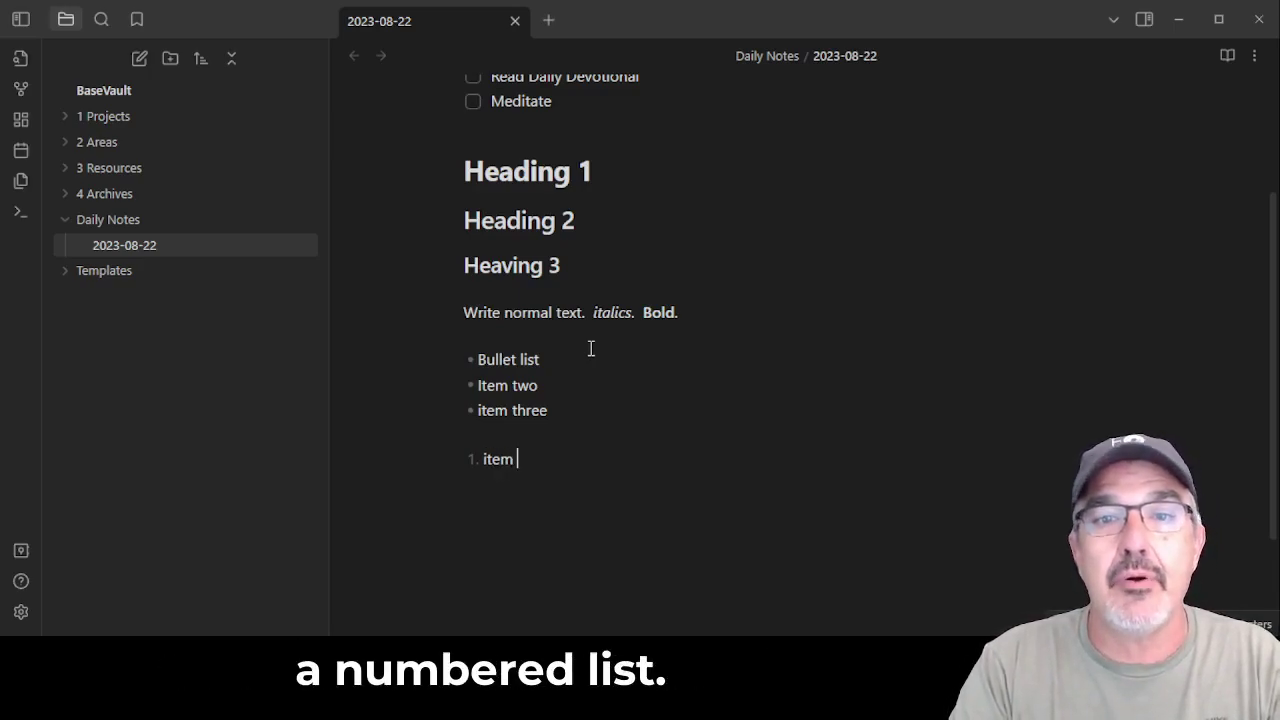
text(A)
key(Return)
text(i)
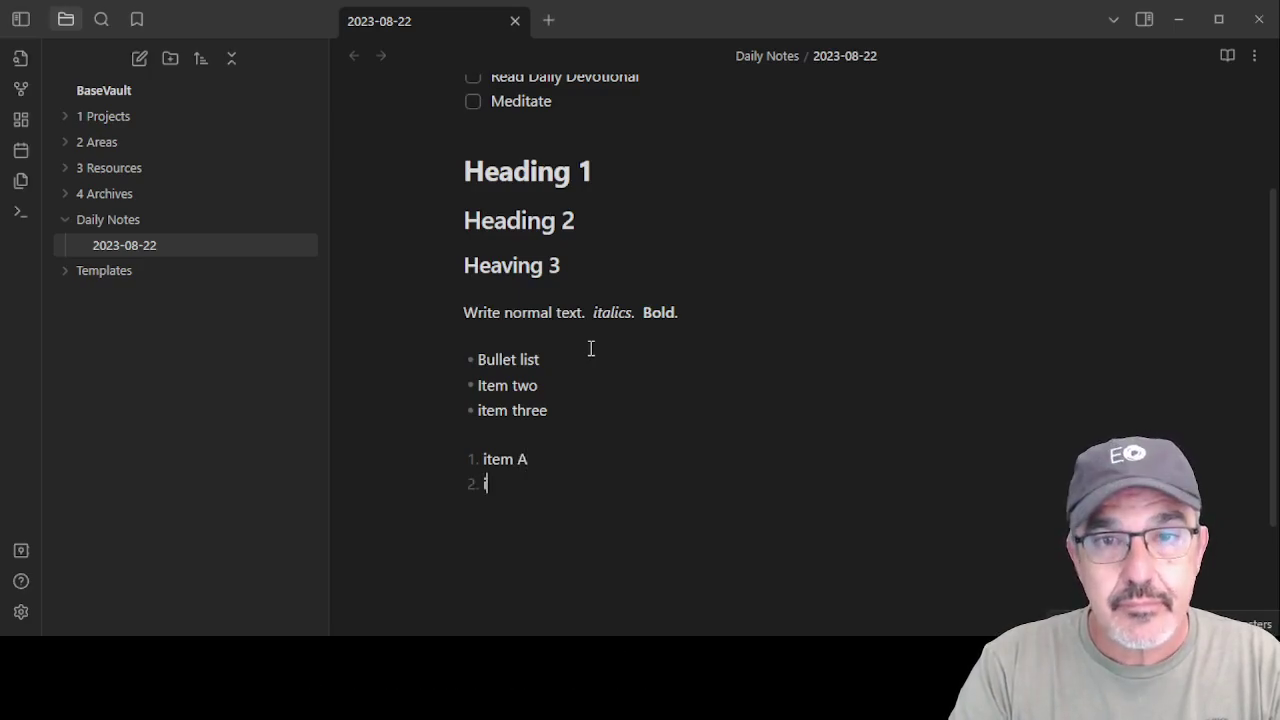
text(tem B)
key(Return)
text(item )
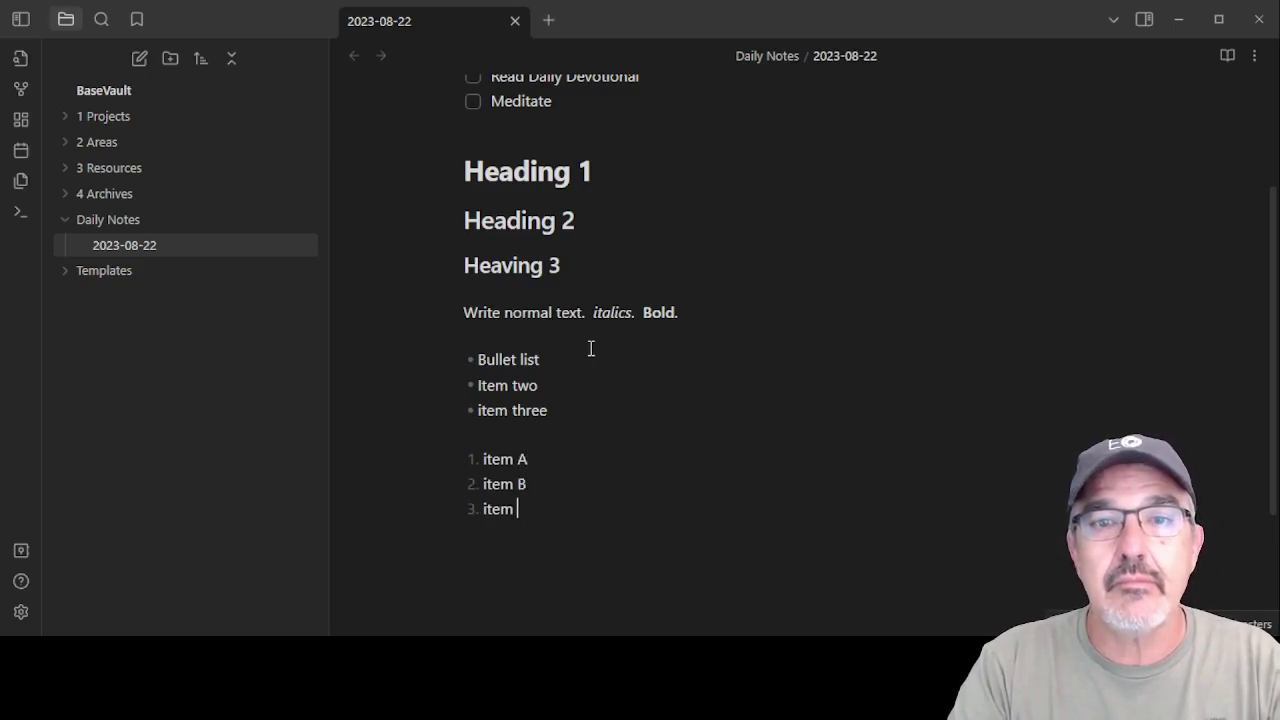
text(C)
key(Return)
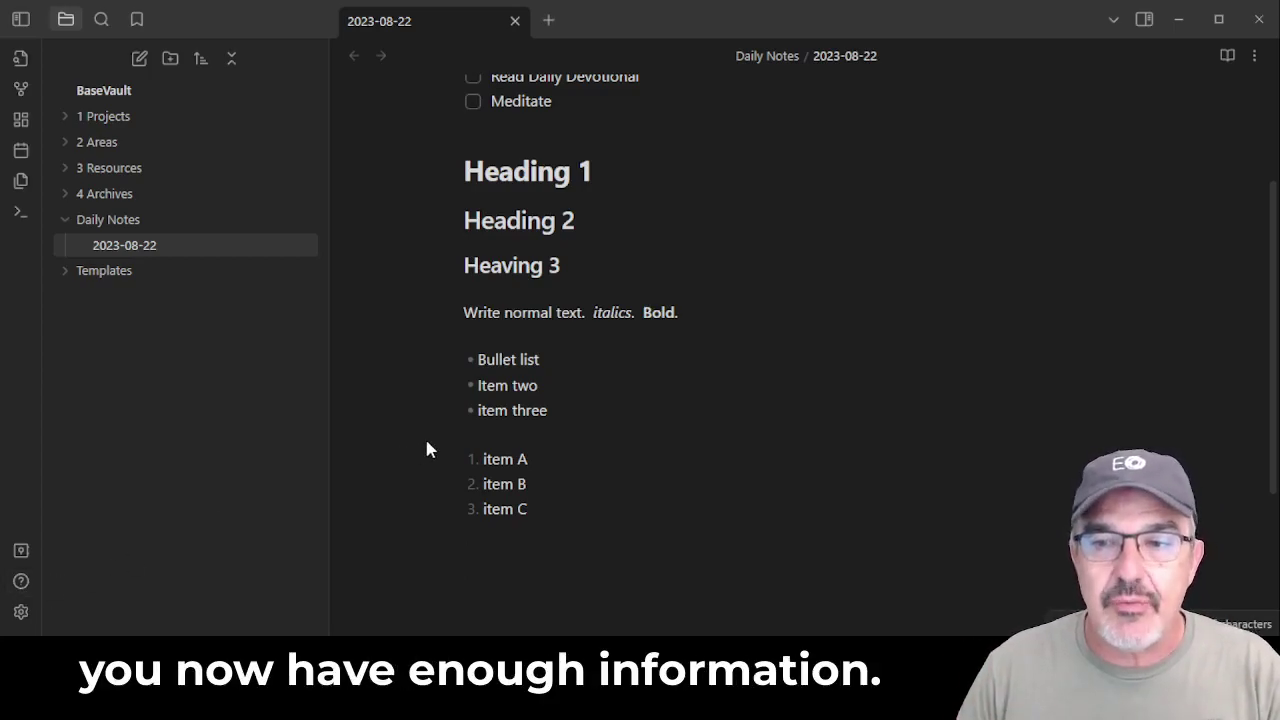
Start a checklist below the numbered list with the unchecked item "check list item" and an empty second checkbox.
text(- )
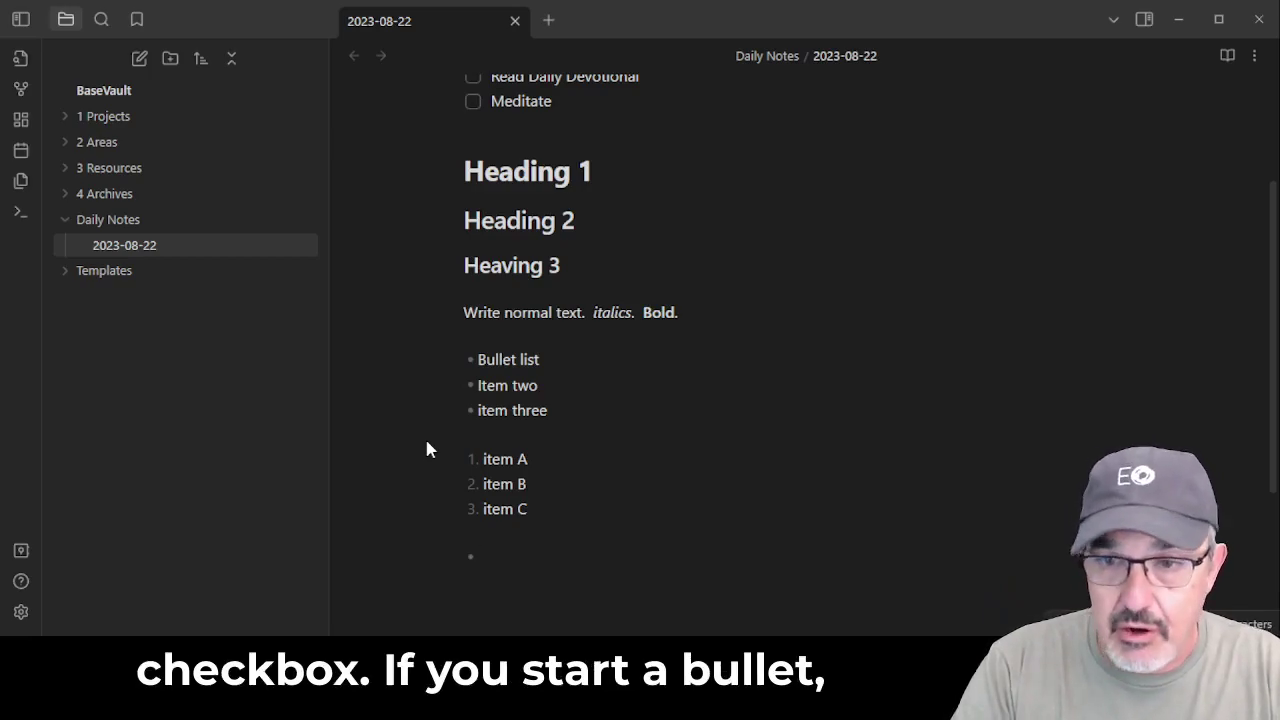
text([)
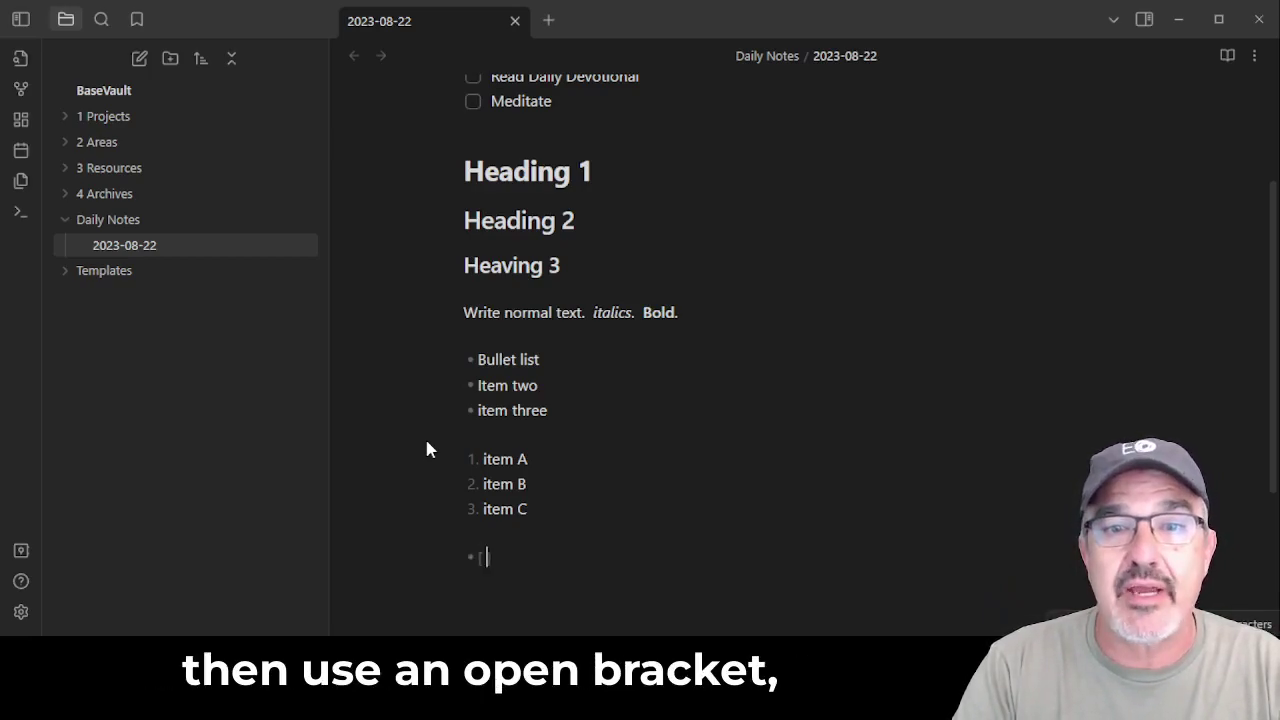
key(Right)
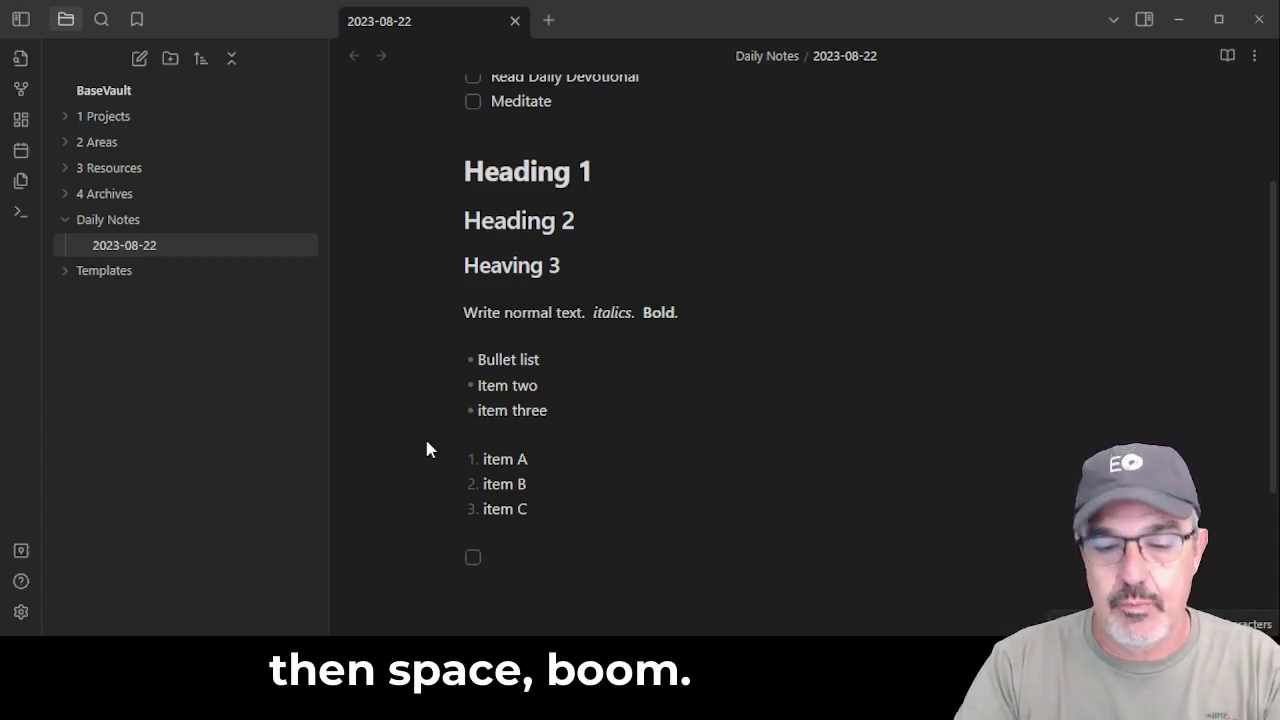
text(check list)
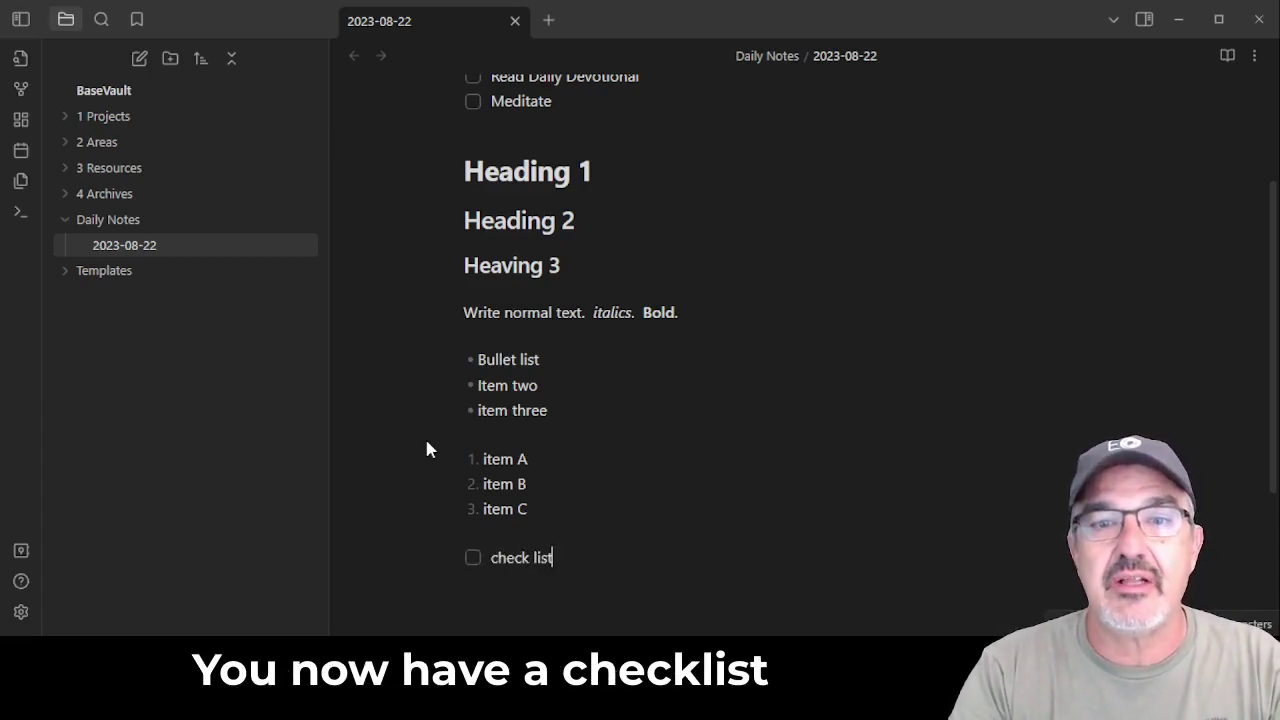
text( item)
key(Return)
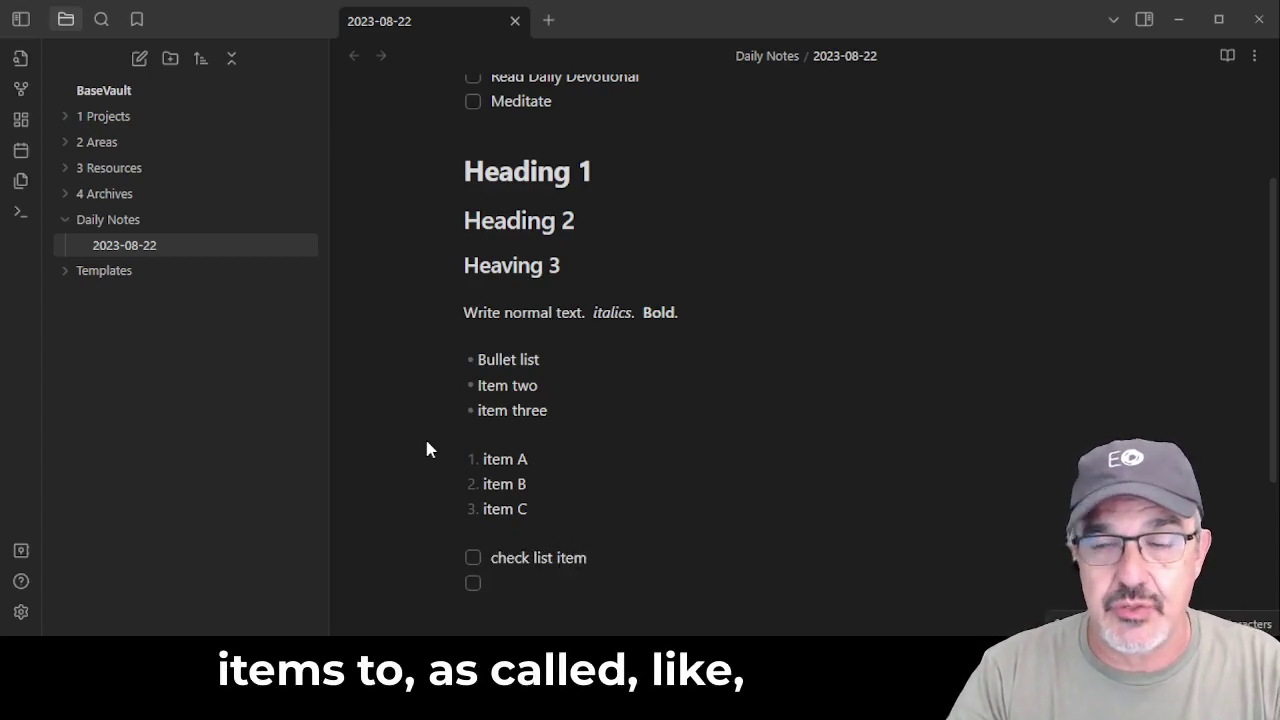
Insert a level-2 heading "Tasks" on its own line directly above the checklist.
key(Up)
key(Up)
key(Return)
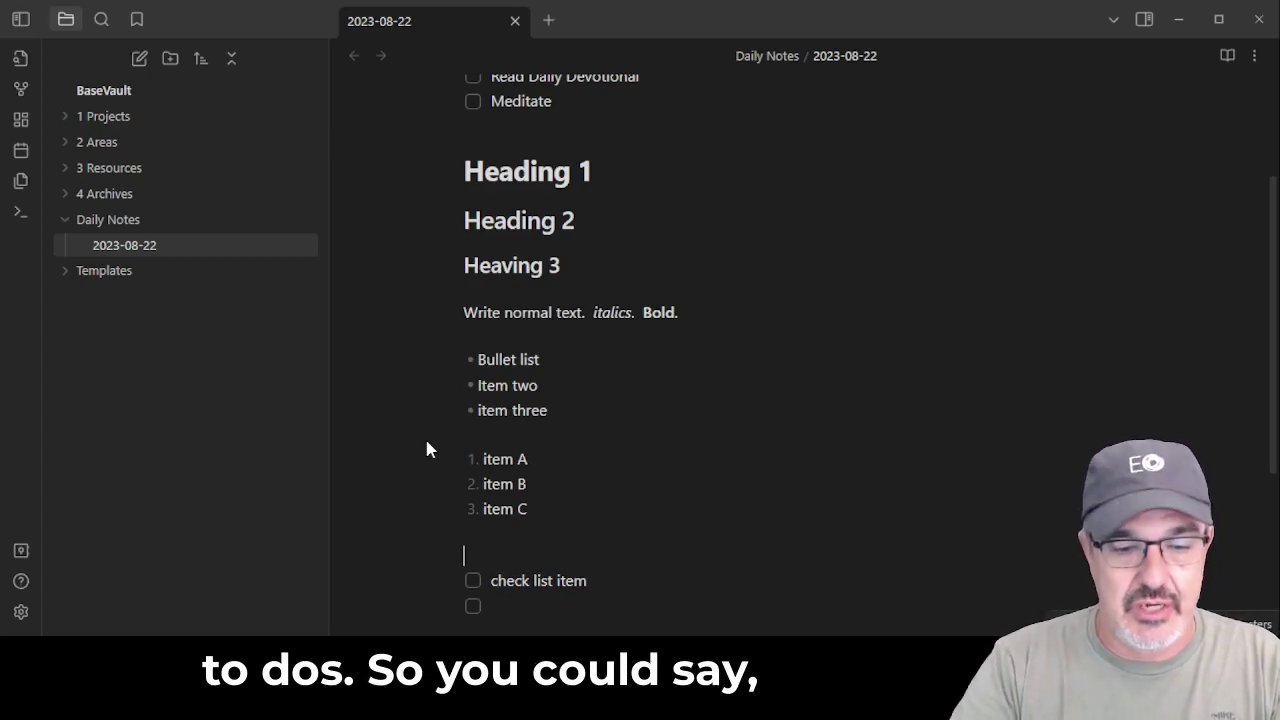
text(## Tasks)
scroll(430, 440, down, 3)
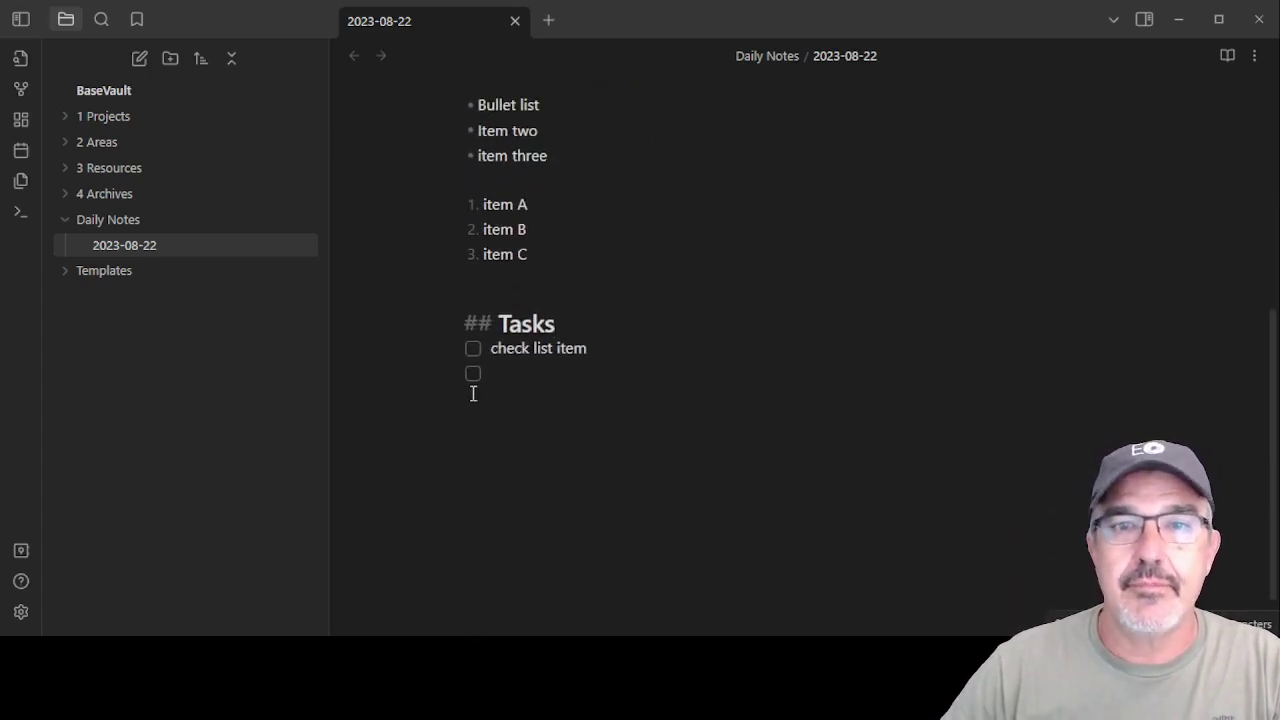
Fill the empty second checkbox with "take out the garbage." and end the checklist.
key(Down)
key(Down)
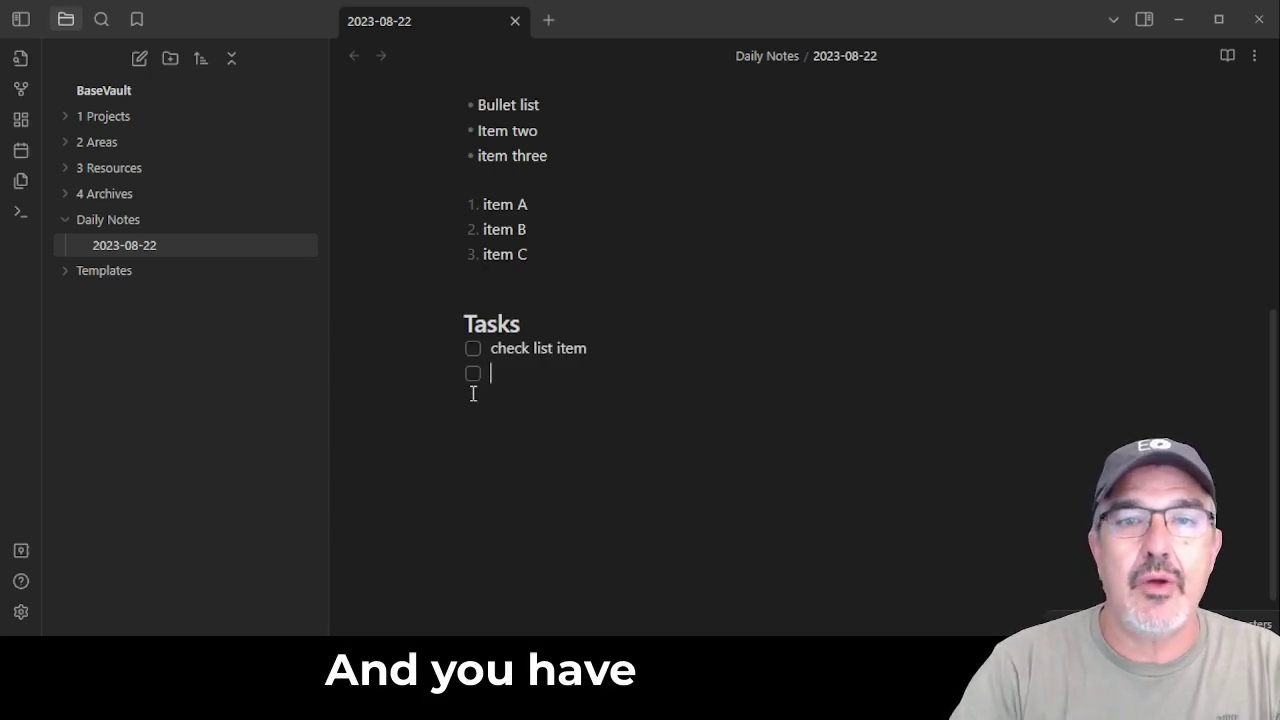
text(take out the ga)
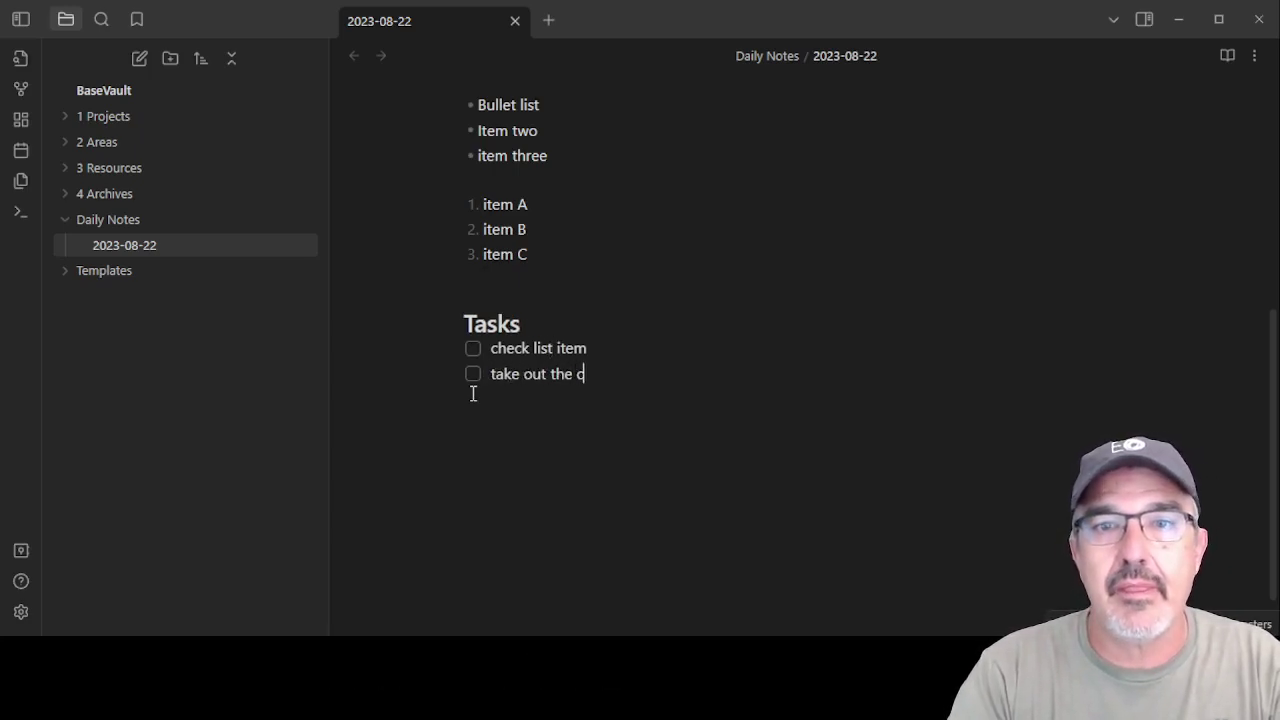
text(rbage.)
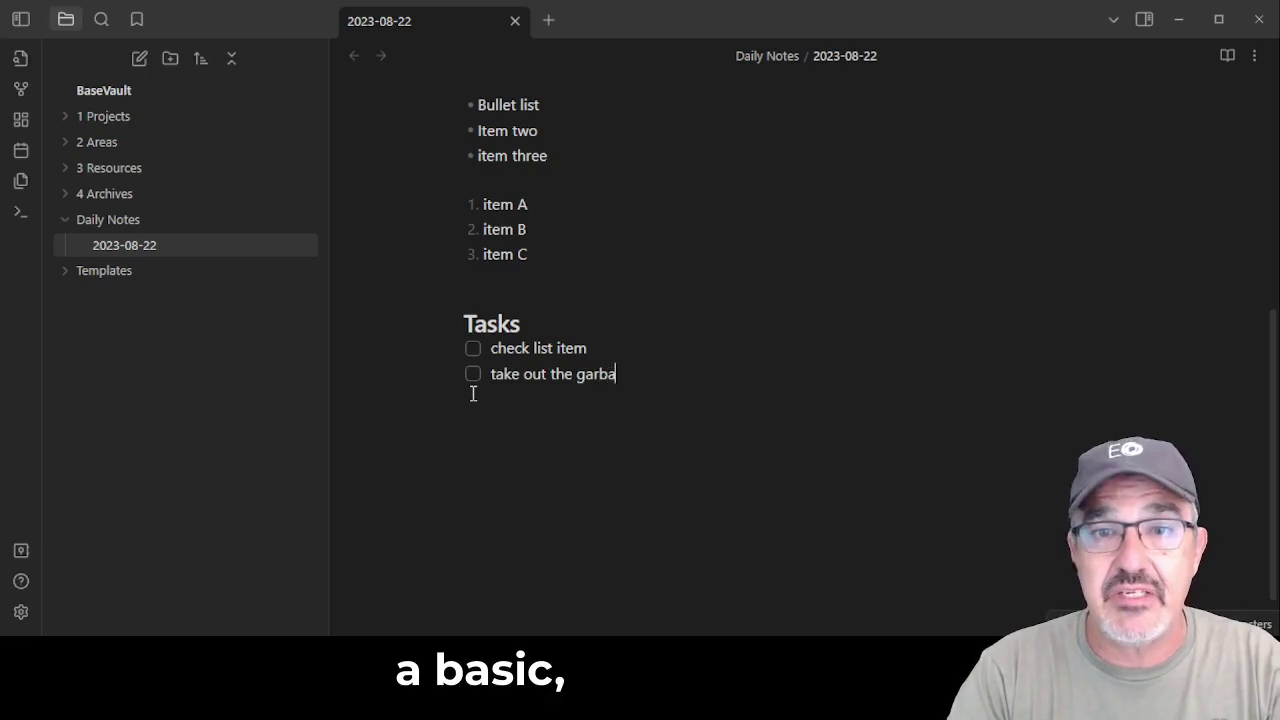
key(Return)
key(Return)
key(Return)
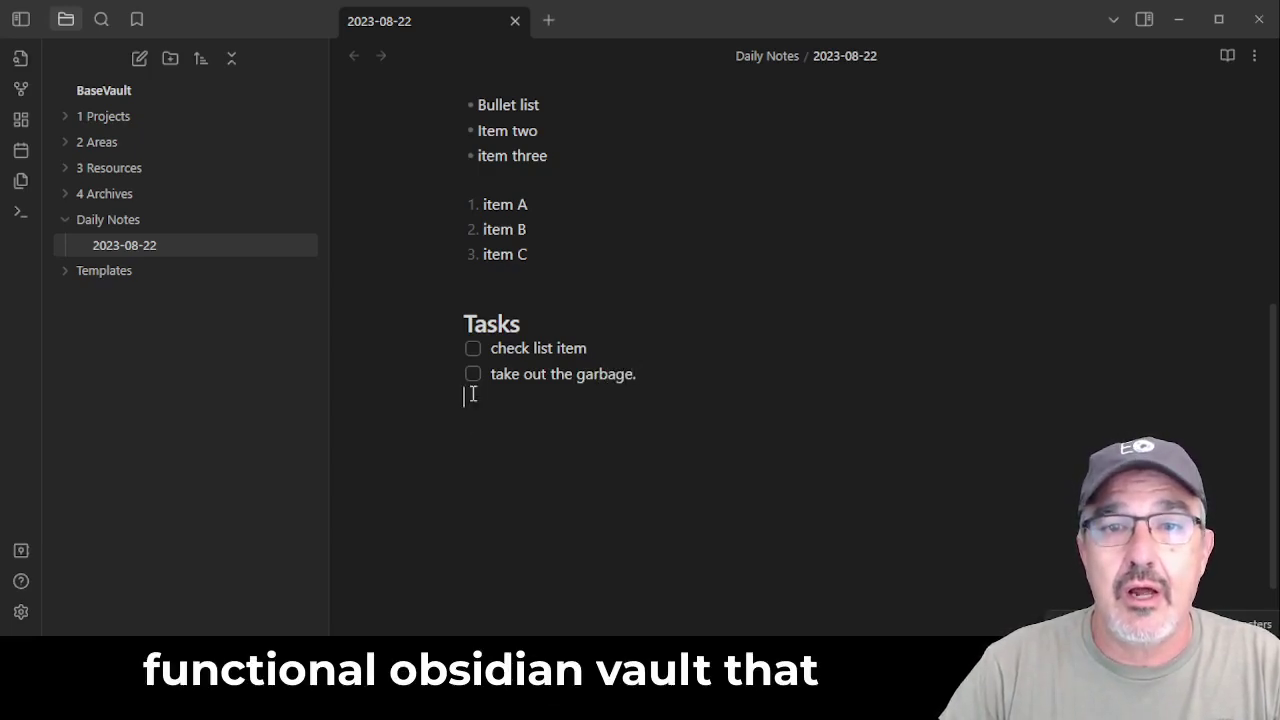